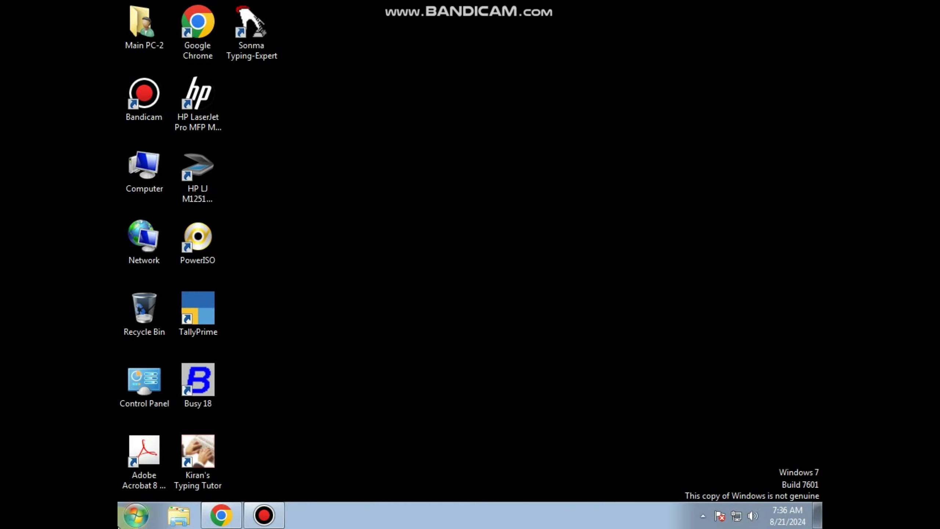
Step: Browse the Start menu's All Programs list to the Microsoft Office group, then close it
left_click(136, 516)
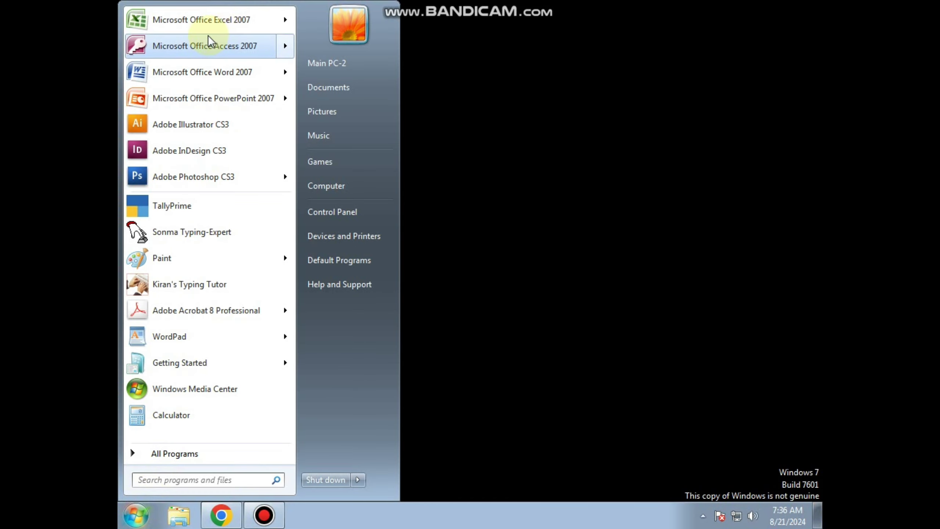
mouse_move(202, 20)
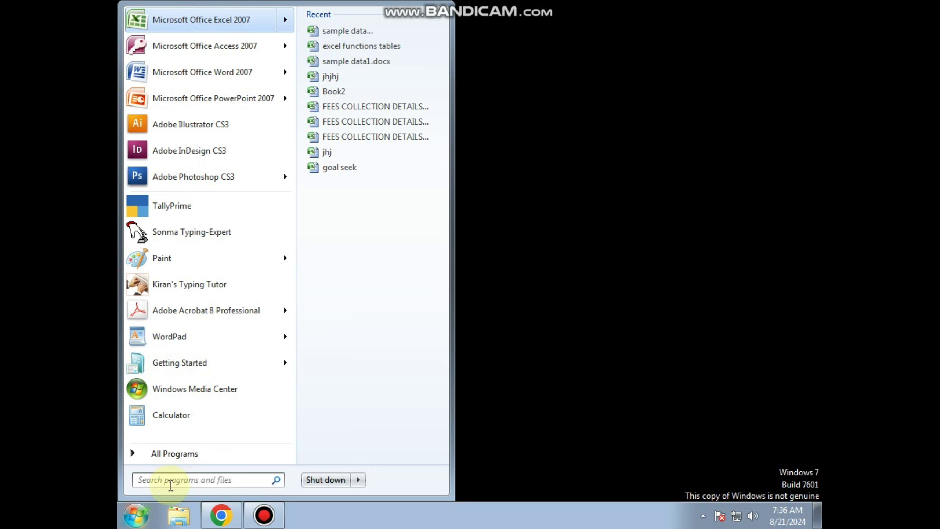
left_click(175, 452)
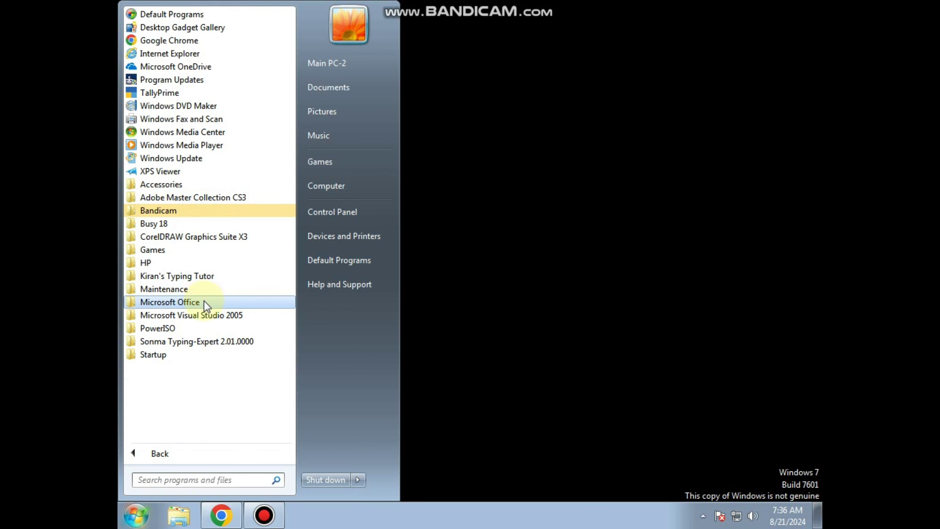
left_click(193, 303)
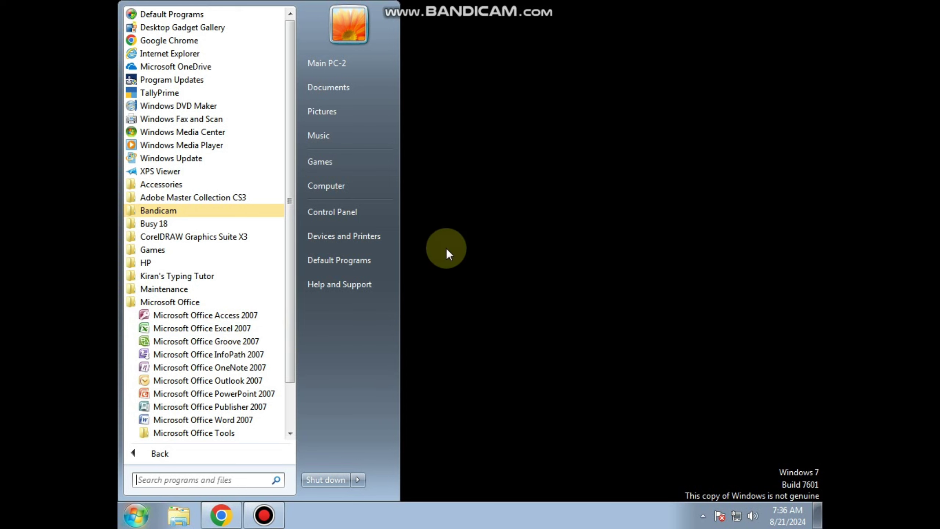
left_click(451, 248)
Step: Launch Excel 2007 by running 'excel' from the Run dialog
key("super+r")
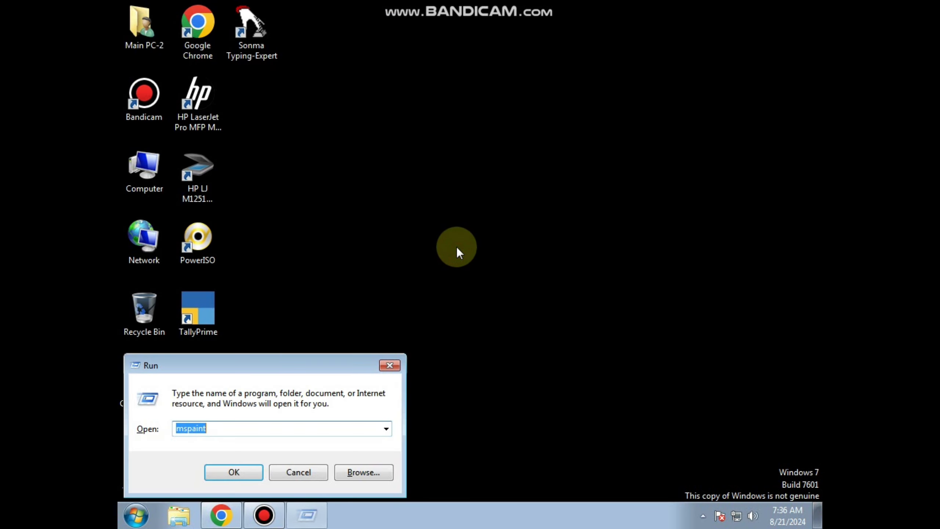
type("e")
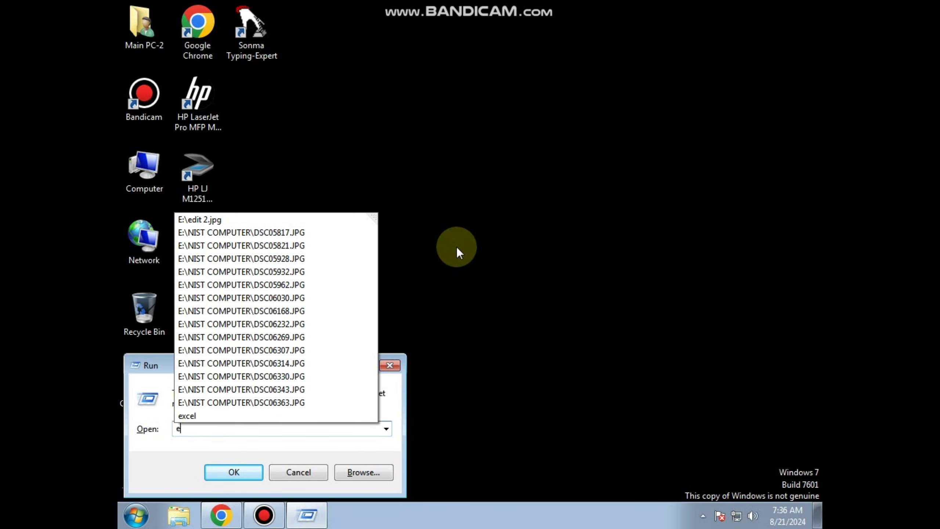
type("xcel")
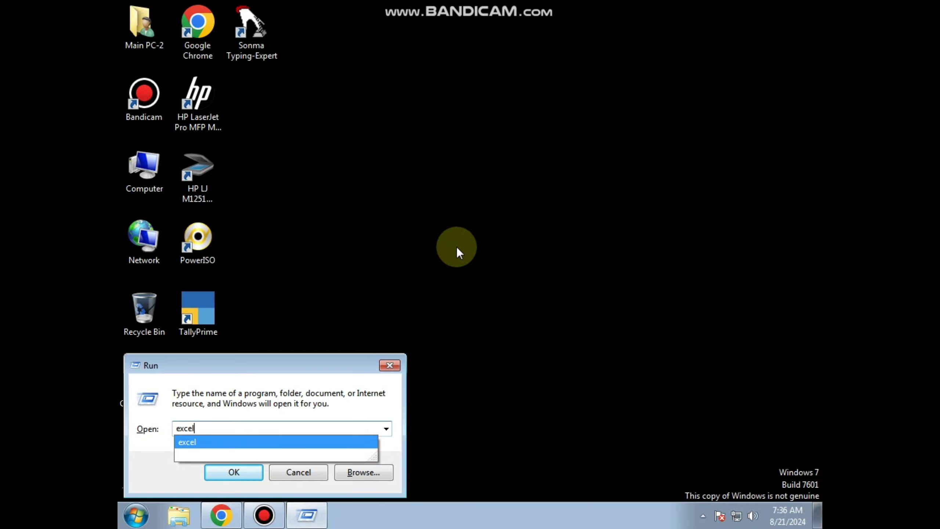
key("Return")
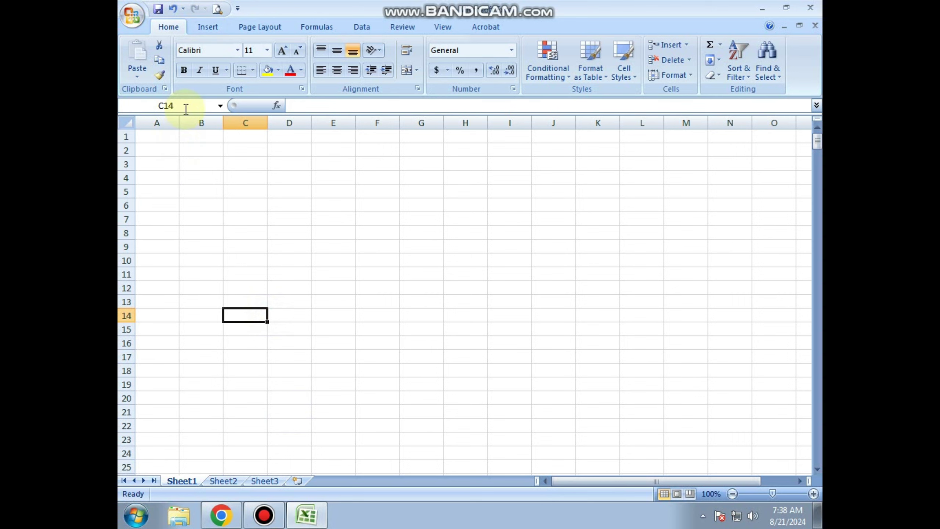
left_click(186, 107)
left_click(207, 205)
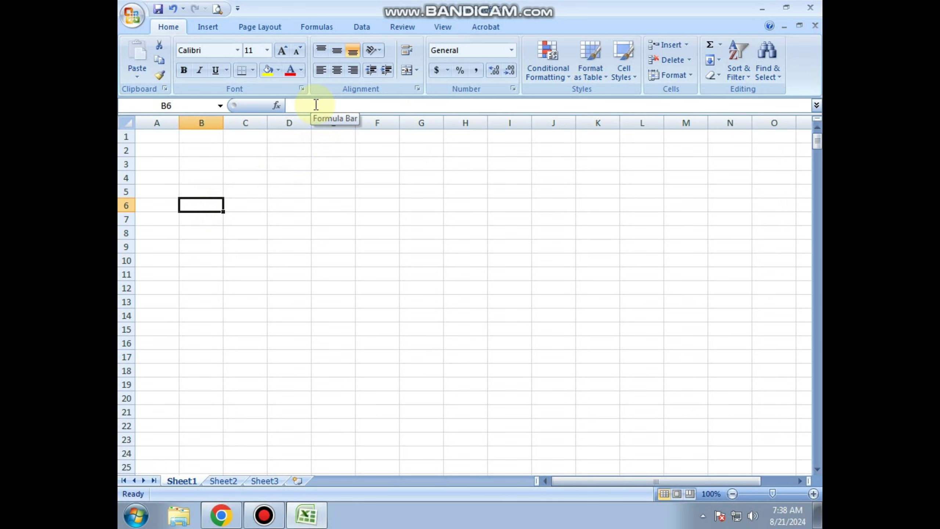
left_click(265, 247)
left_click(357, 218)
left_click(329, 267)
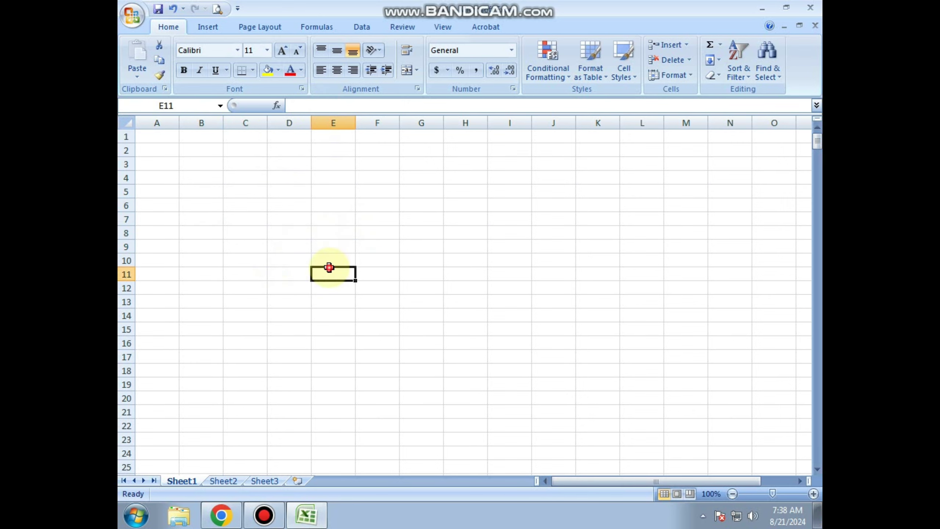
left_click(246, 276)
left_click(250, 288)
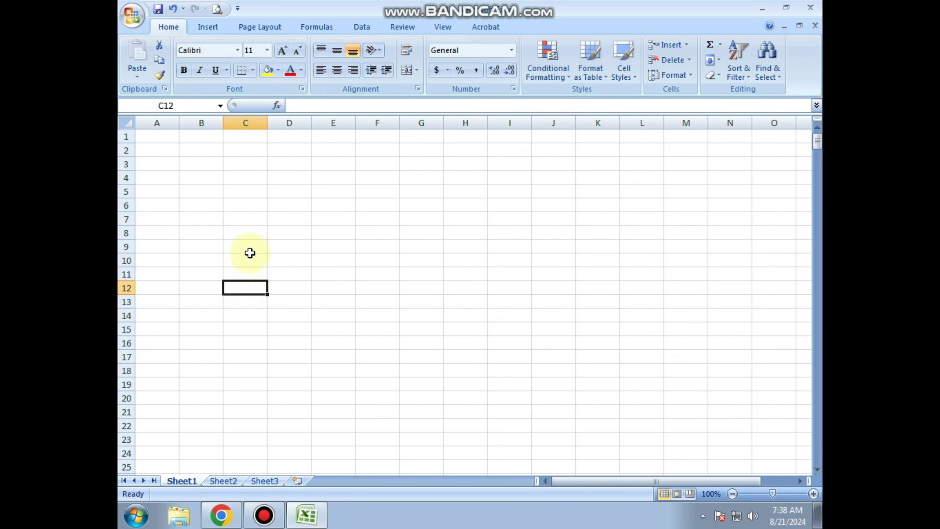
left_click(243, 228)
left_click(167, 122)
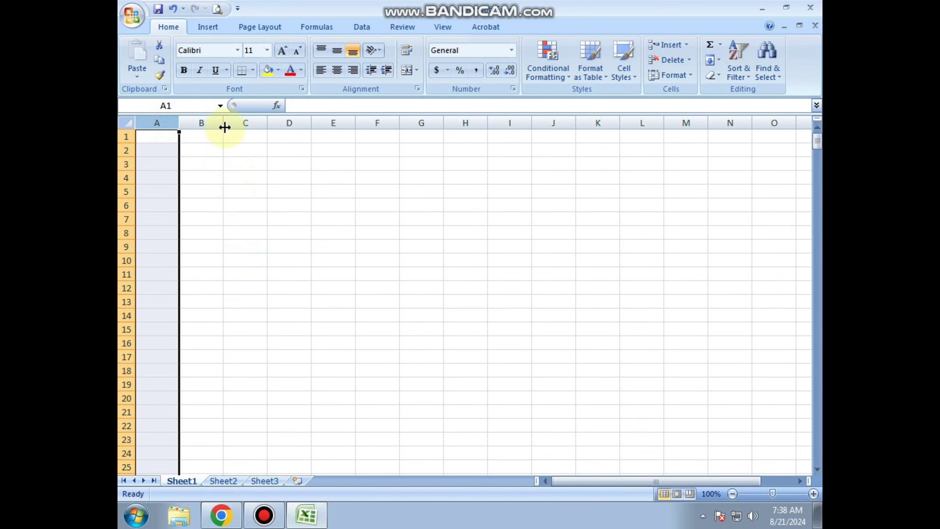
left_click(203, 123)
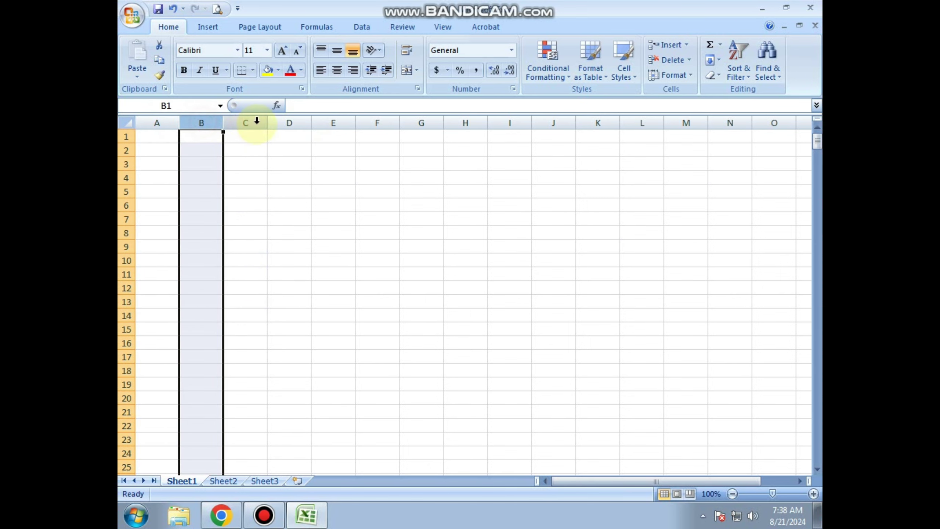
left_click(250, 123)
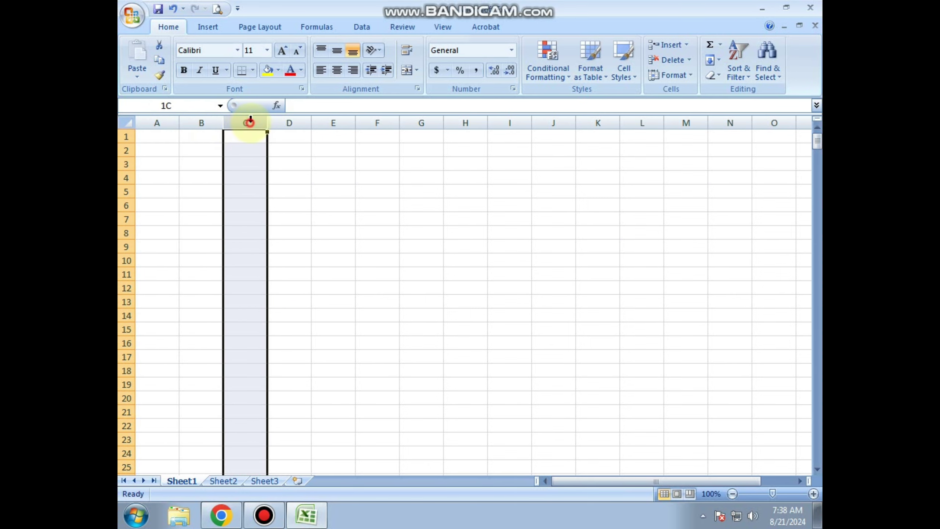
left_click(282, 122)
left_click(225, 192)
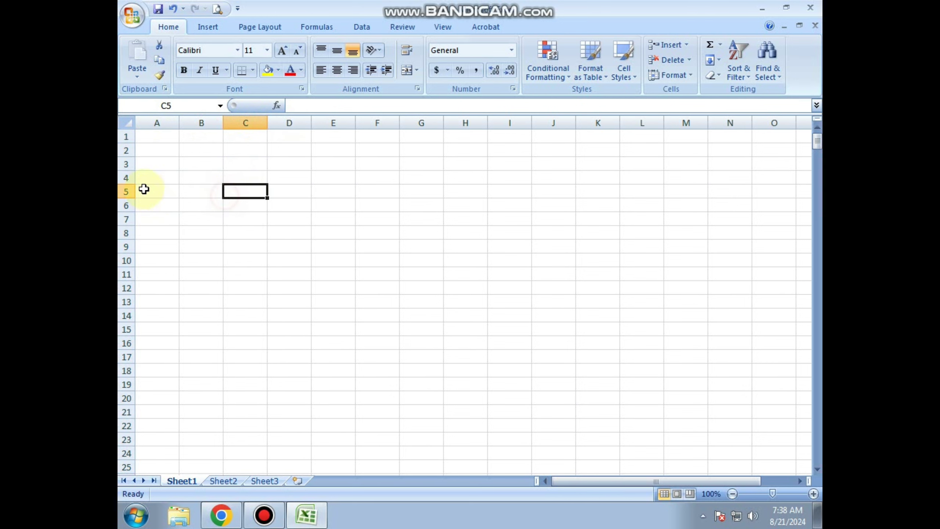
left_click(126, 137)
left_click(126, 150)
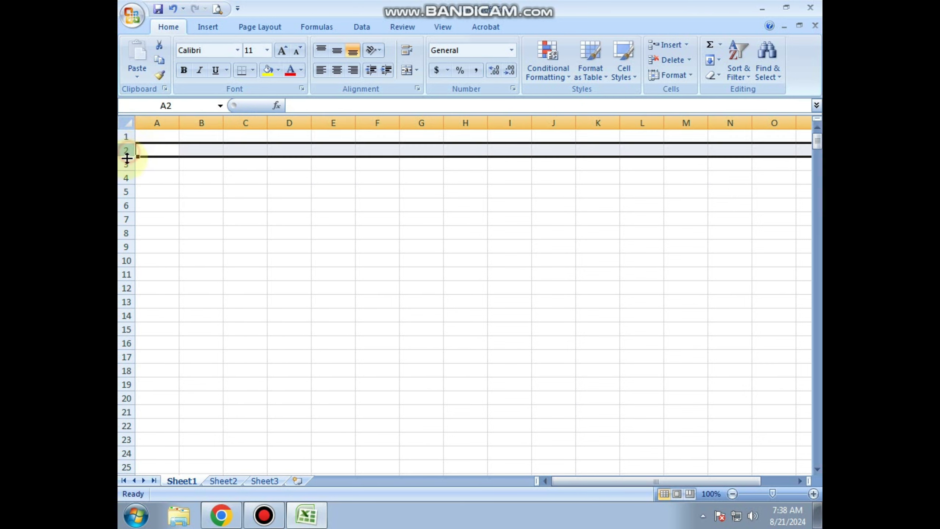
left_click(126, 164)
left_click(126, 178)
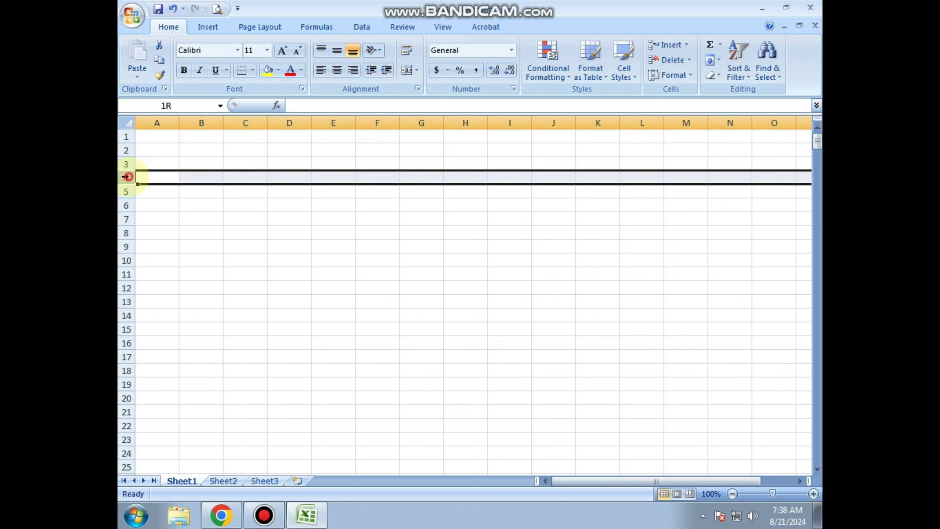
left_click(187, 178)
left_click(195, 121)
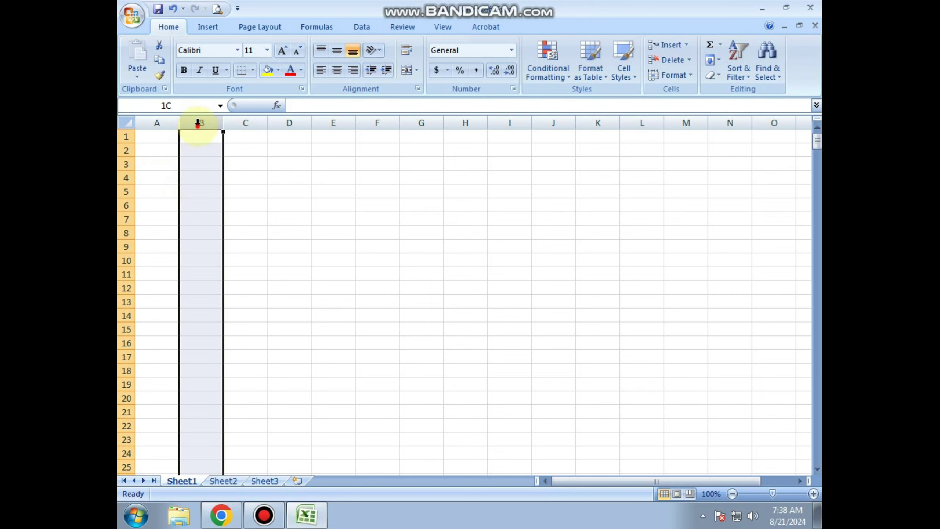
left_click(125, 164)
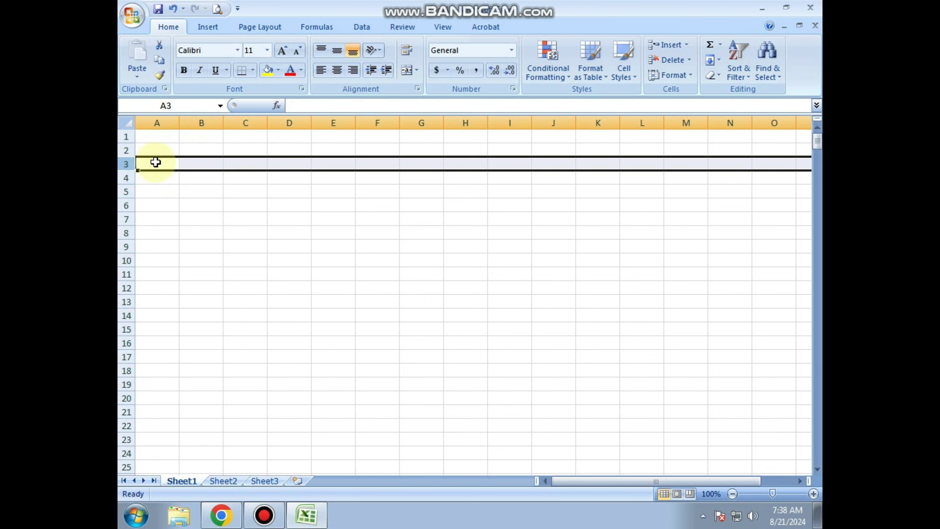
left_click(211, 161)
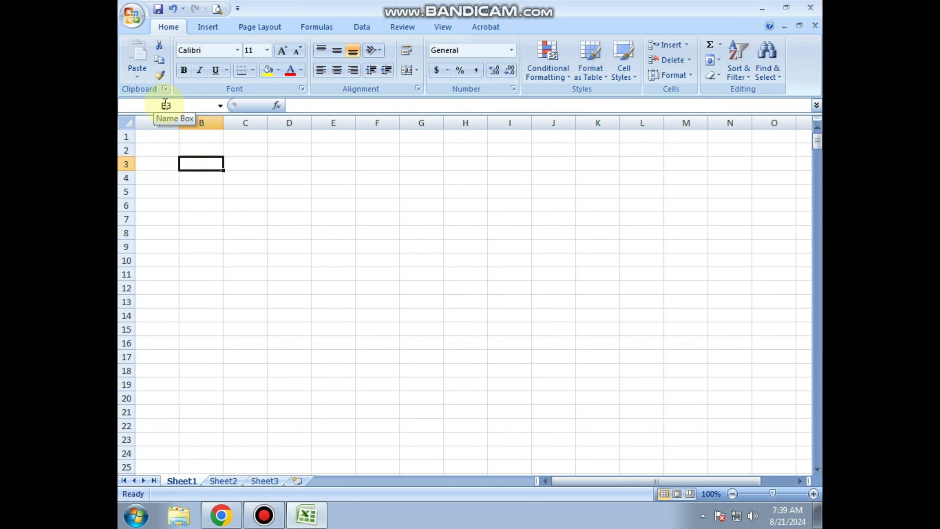
left_click(253, 188)
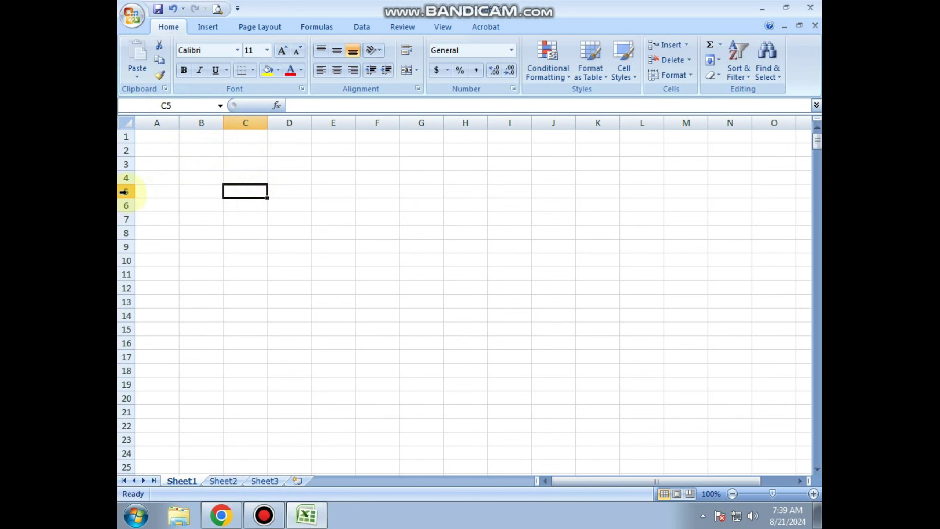
left_click(495, 248)
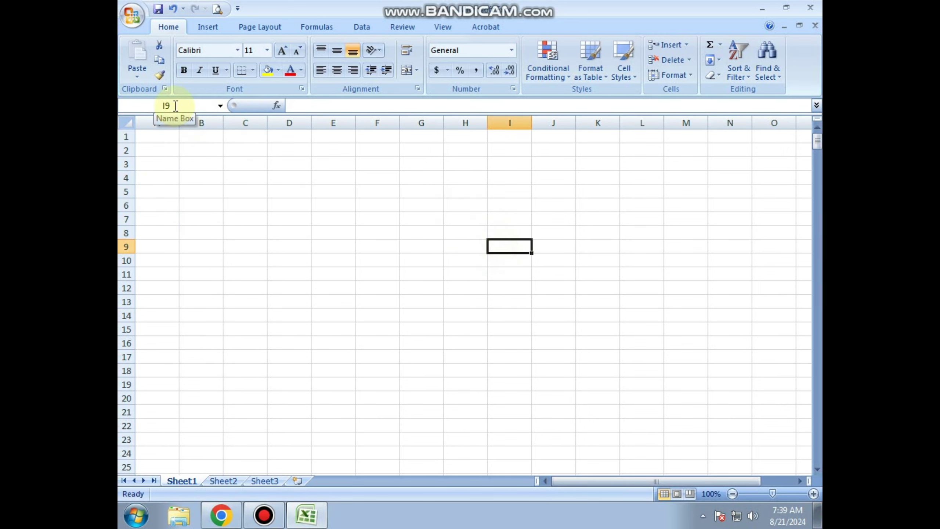
left_click(194, 177)
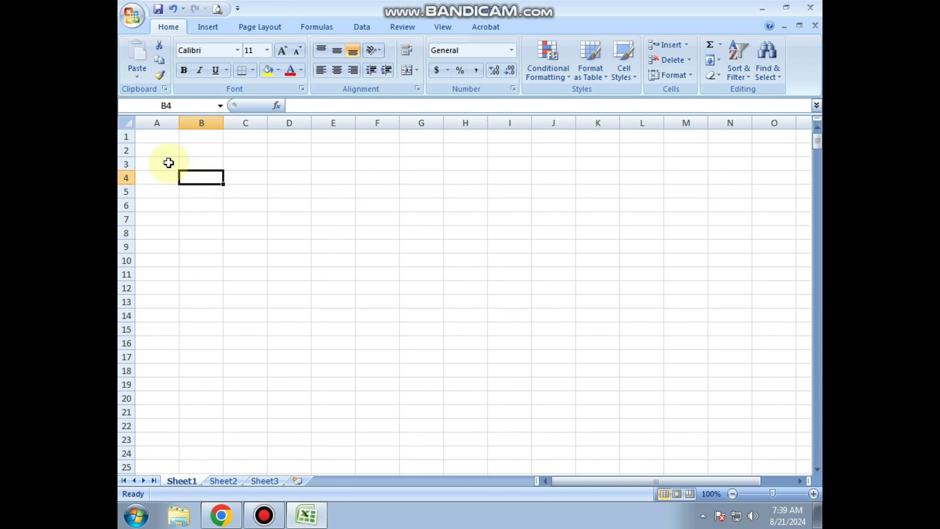
Step: Enter 'teacher' in cell B4
type("te")
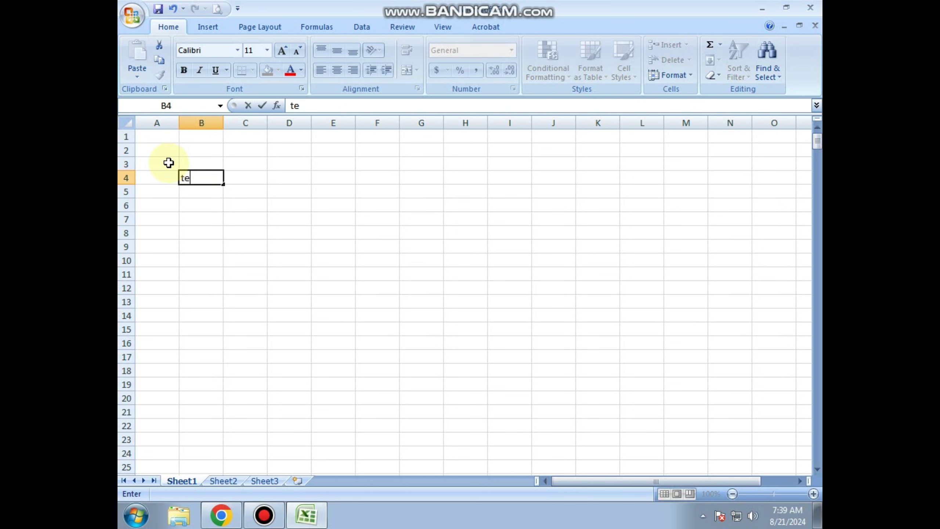
type("acher")
left_click(335, 163)
left_click(201, 178)
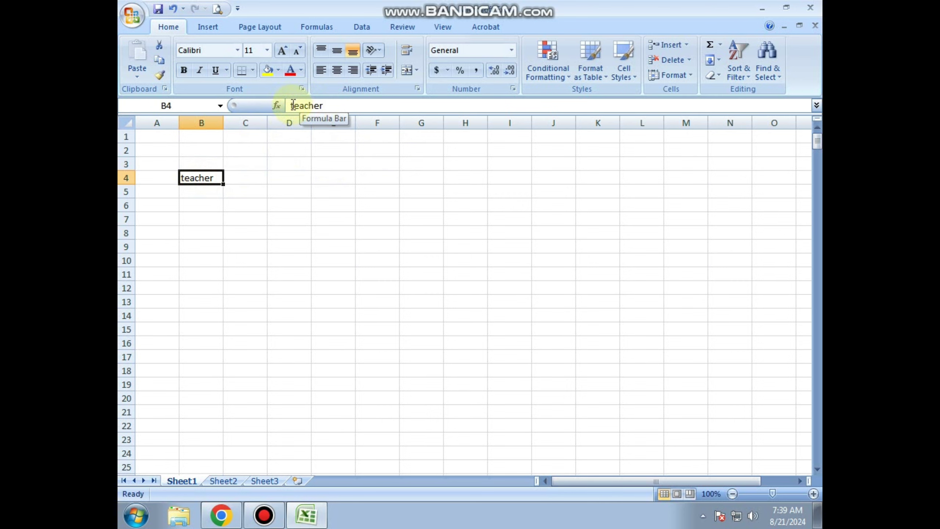
Step: Enter the formula =2+2 in B7 so it displays 4
left_click(205, 218)
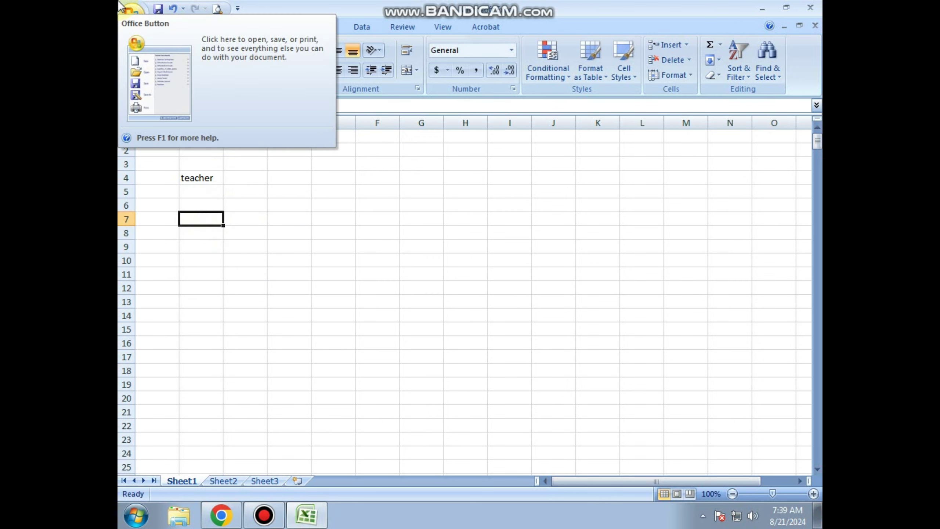
type("=")
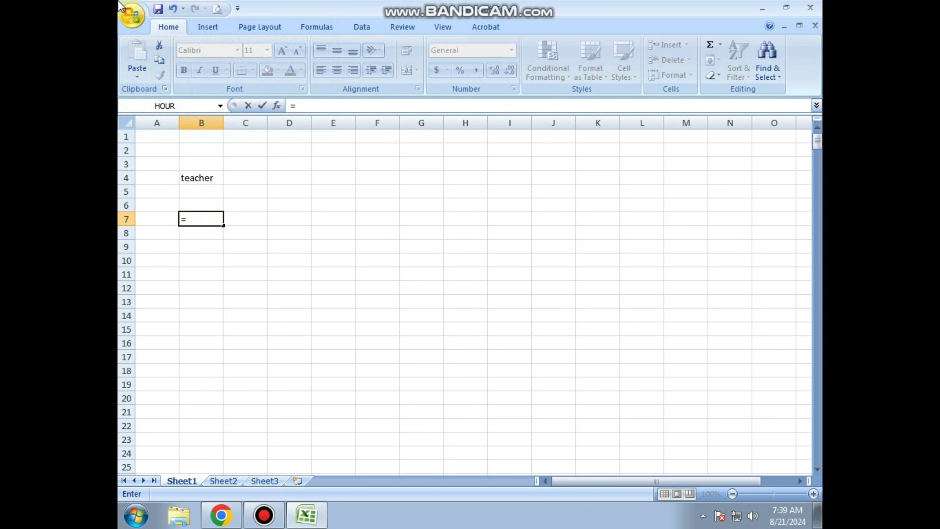
type("2+2")
key("Return")
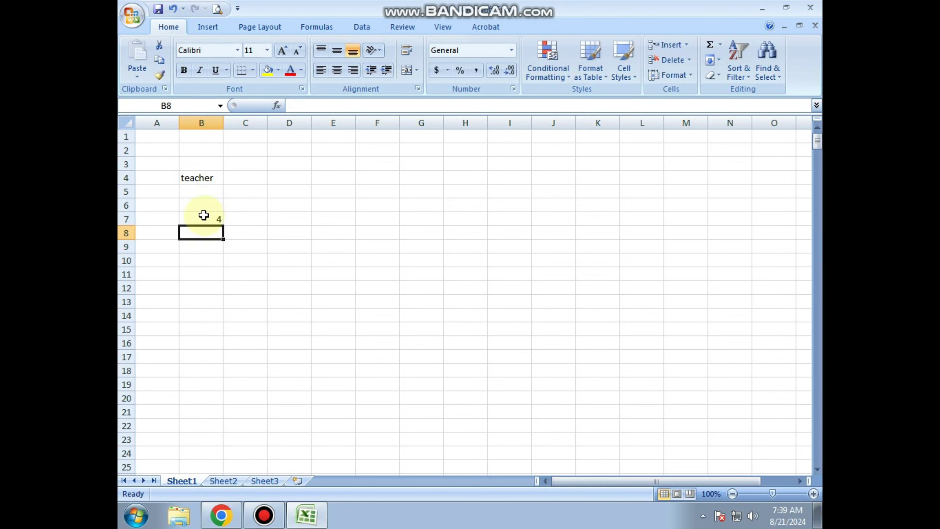
left_click(205, 217)
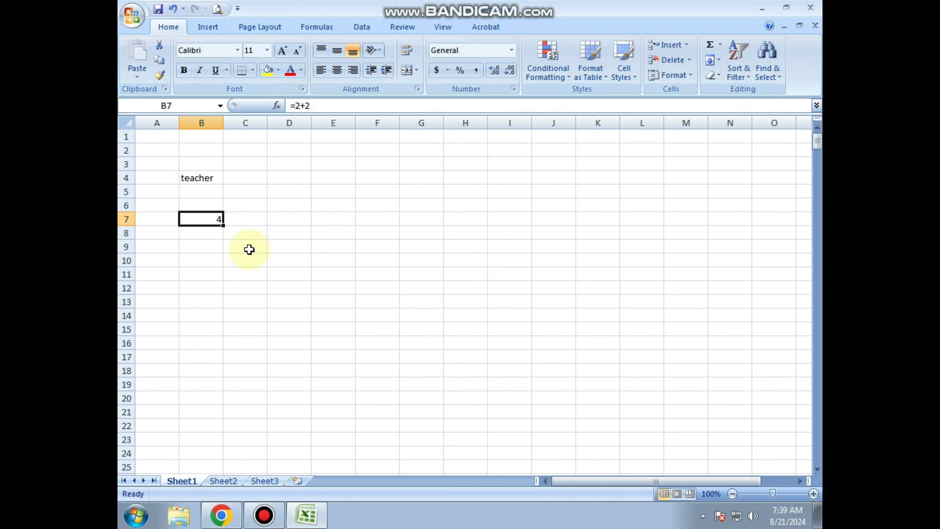
Step: Clear the range A2:C10, erasing 'teacher' and 4
left_click_drag(252, 261, 172, 146)
key("Delete")
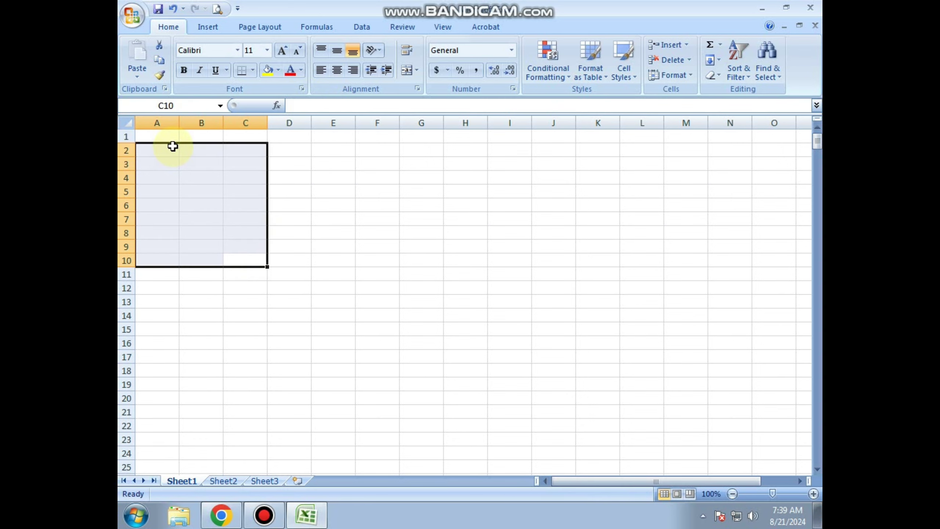
left_click(269, 237)
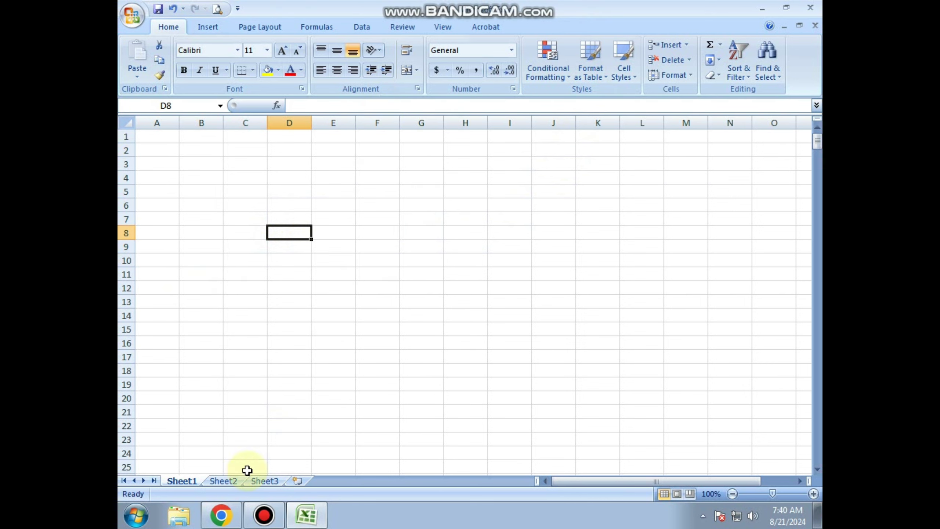
Step: Visit Sheet2 and Sheet3, then insert a new blank worksheet, Sheet4
left_click(191, 481)
left_click(219, 483)
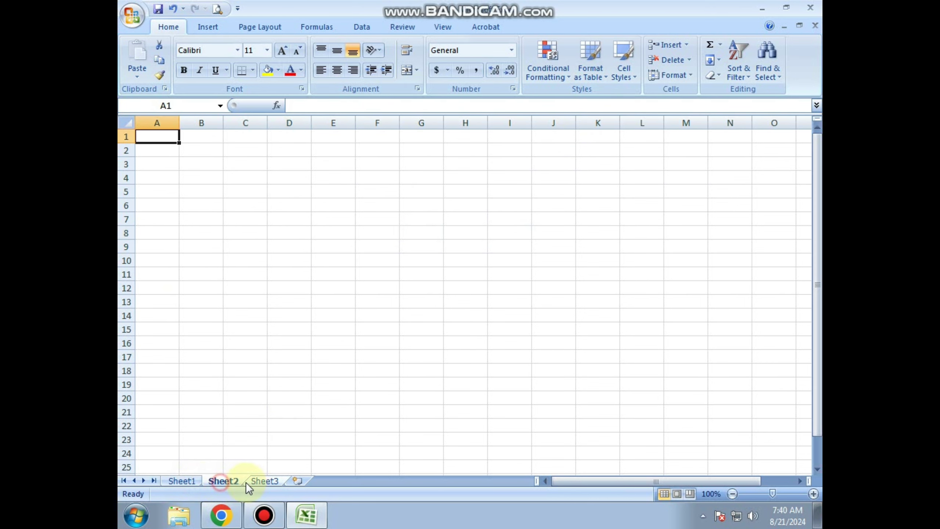
left_click(260, 482)
left_click(300, 479)
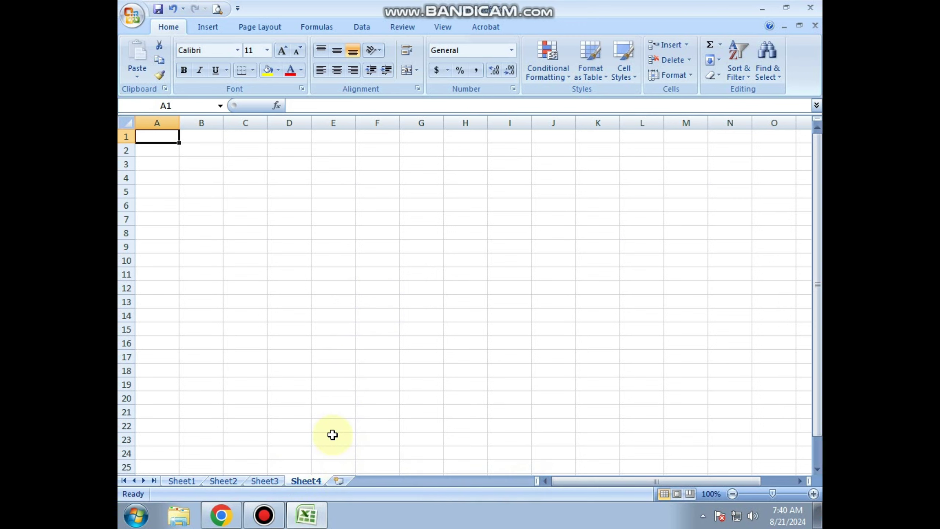
Step: Insert Sheet5 with Shift+F11 and enter '.xlsx' in cell A2
key("shift+F11")
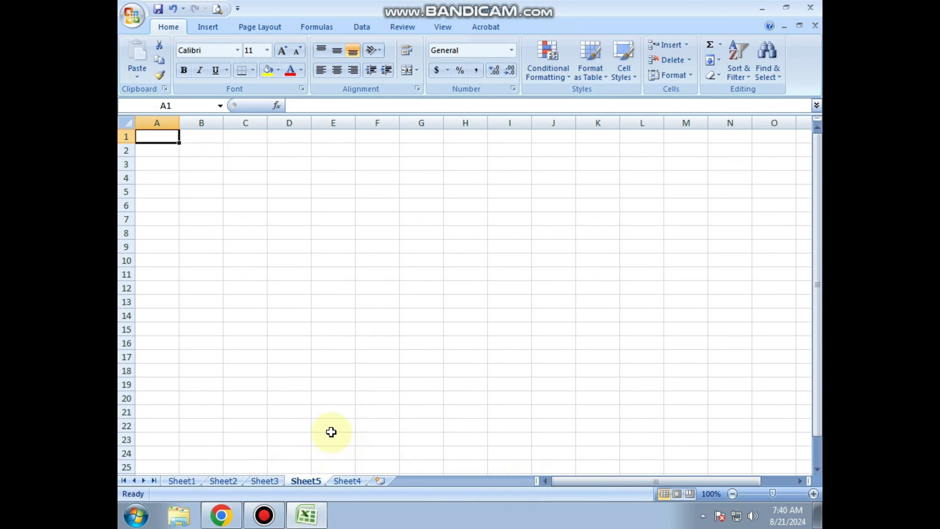
left_click(158, 148)
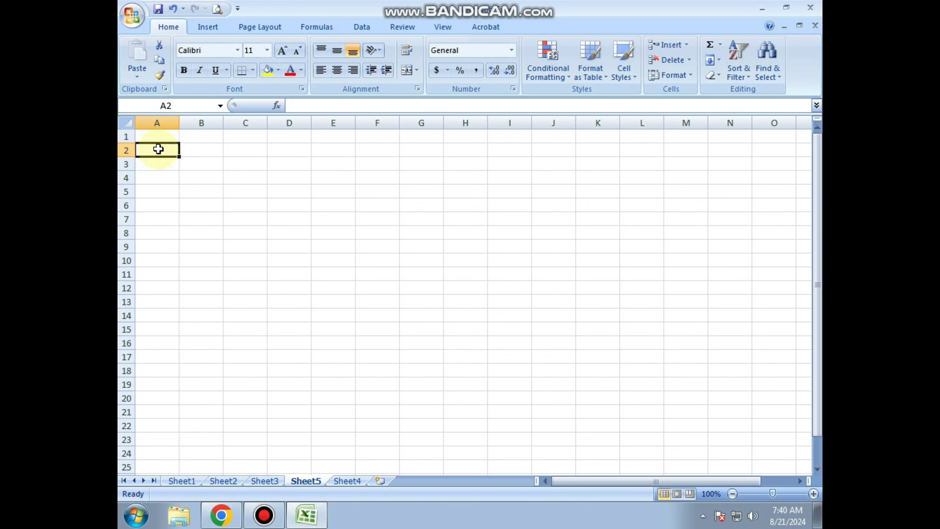
type(".")
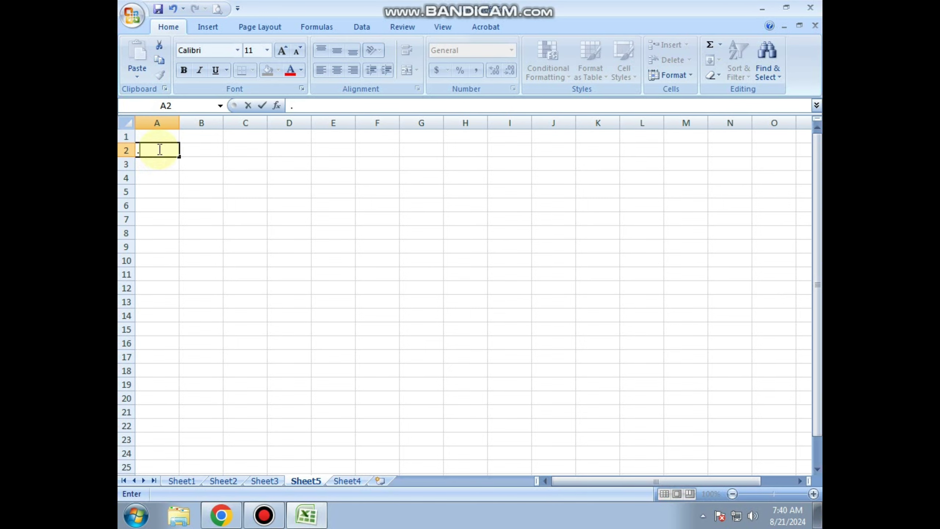
type("xls")
type("x")
key("Return")
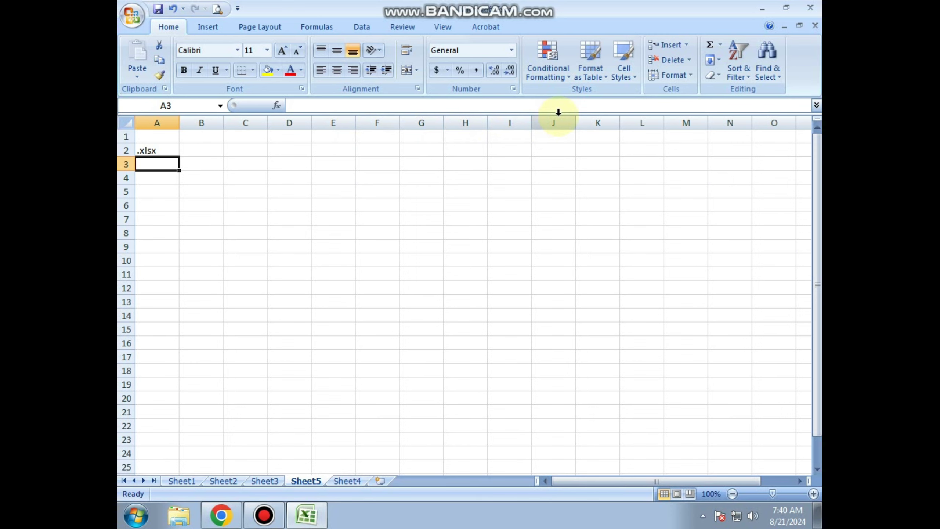
key("Right")
key("Right")
key("Right")
key("Right")
key("Right")
key("Right")
key("Right")
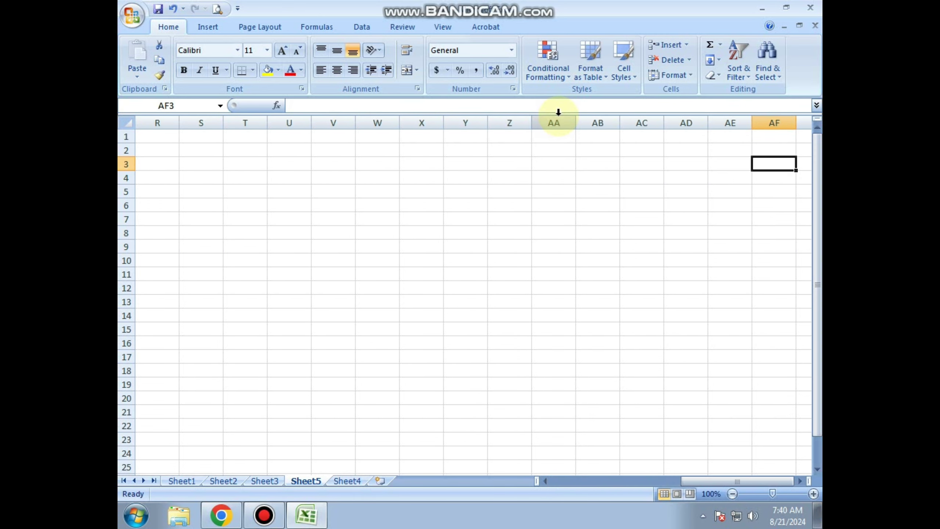
key("Right")
key("Right")
key("Right")
key("Right")
key("Right")
key("Right")
key("Right")
key("Right")
key("Right")
key("Right")
key("Right")
key("Right")
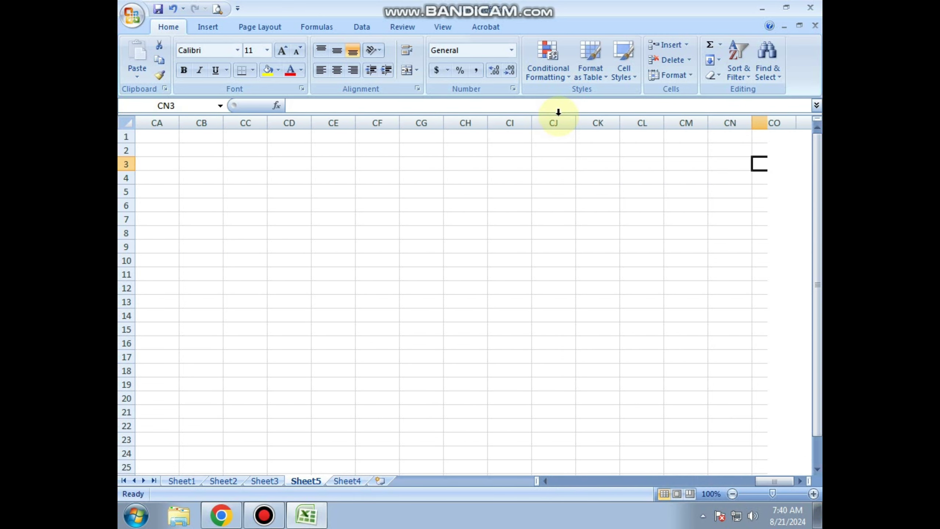
key("Right")
key("Right")
key("Right")
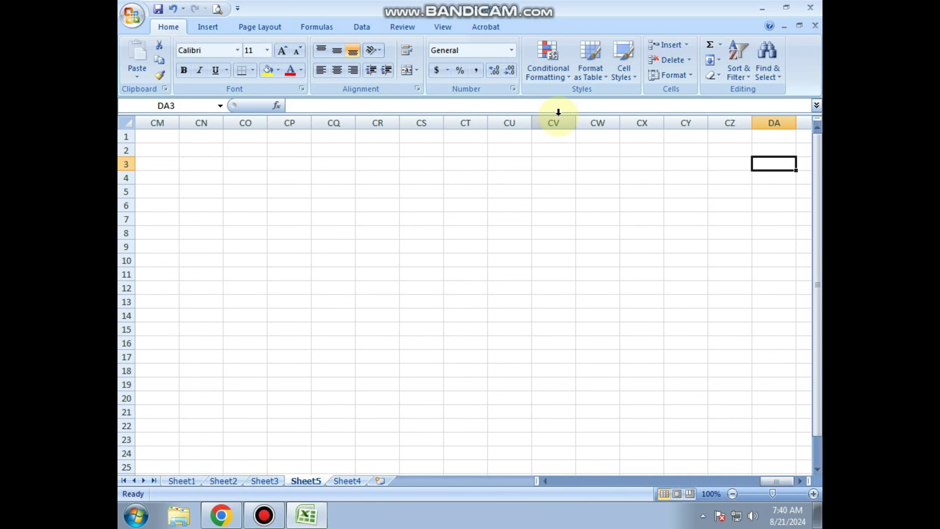
key("Left")
key("Left")
key("Left")
key("Left")
key("Left")
key("Left")
key("Left")
key("Left")
key("Left")
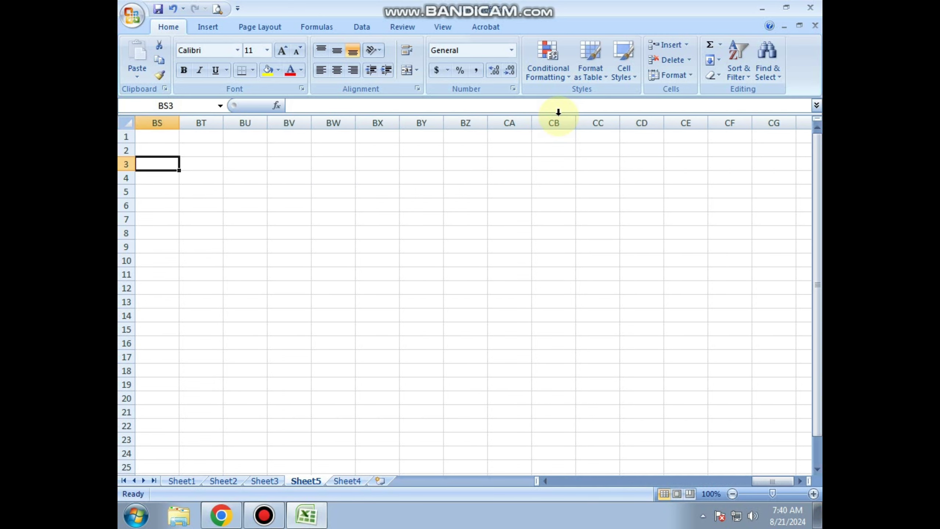
key("Left")
key("Left")
key("Left")
key("Home")
key("Down")
key("Down")
key("Down")
key("Down")
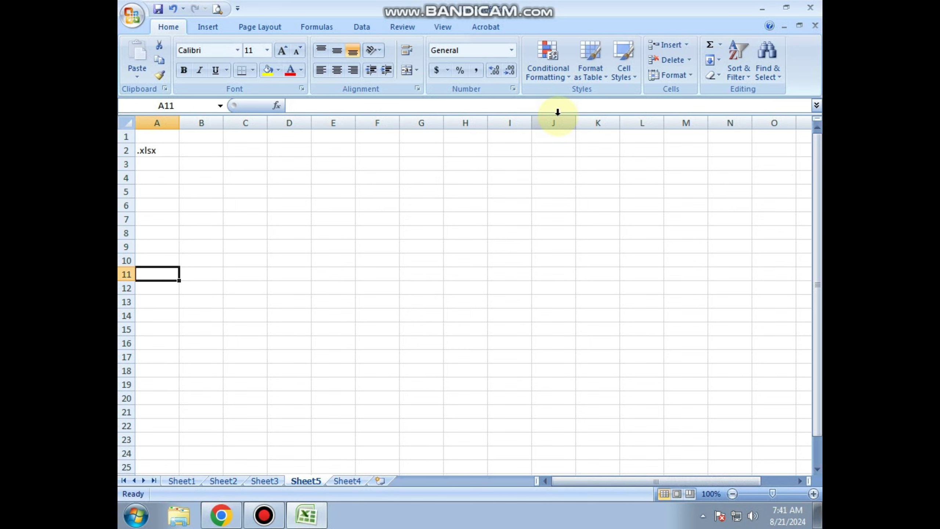
key("Down")
key("Down")
key("Down")
key("Down")
key("Down")
key("Down")
key("Down")
key("Down")
key("Down")
key("Down")
key("Down")
key("Down")
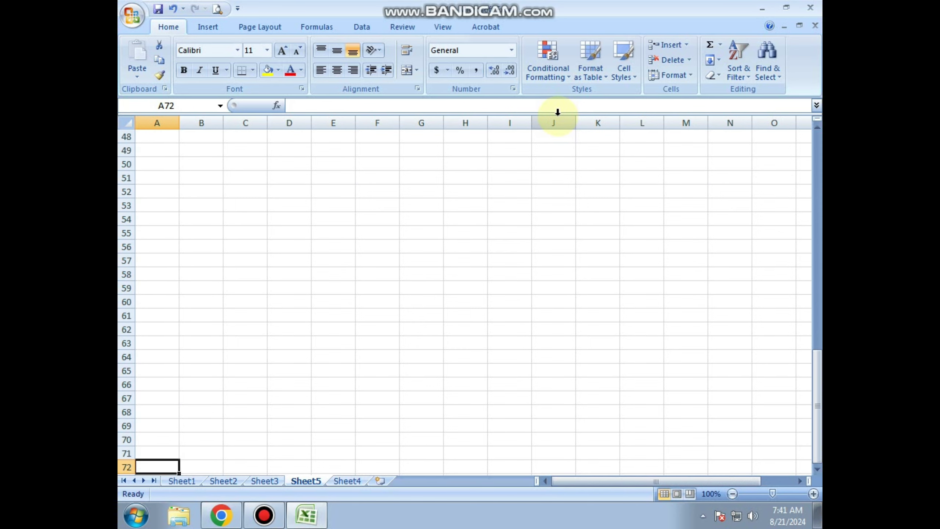
key("Down")
key("Down")
key("Down")
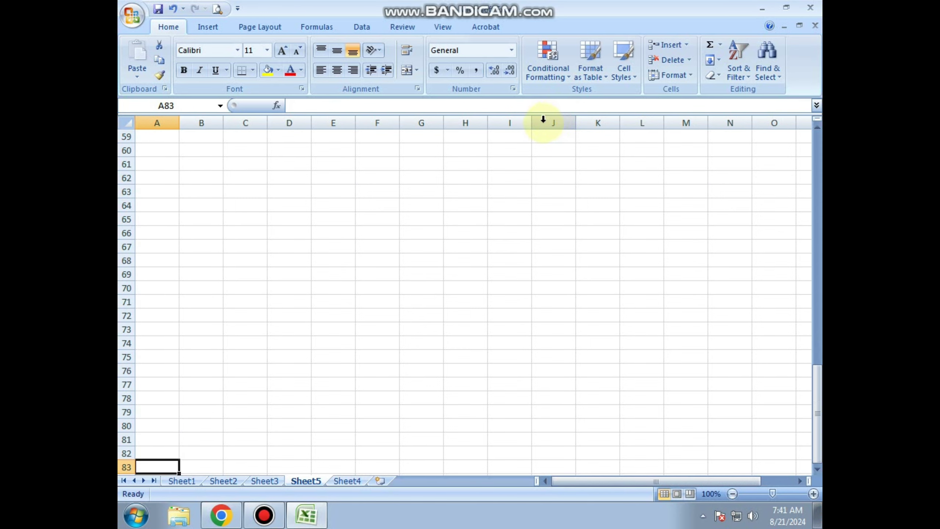
key("ctrl+Up")
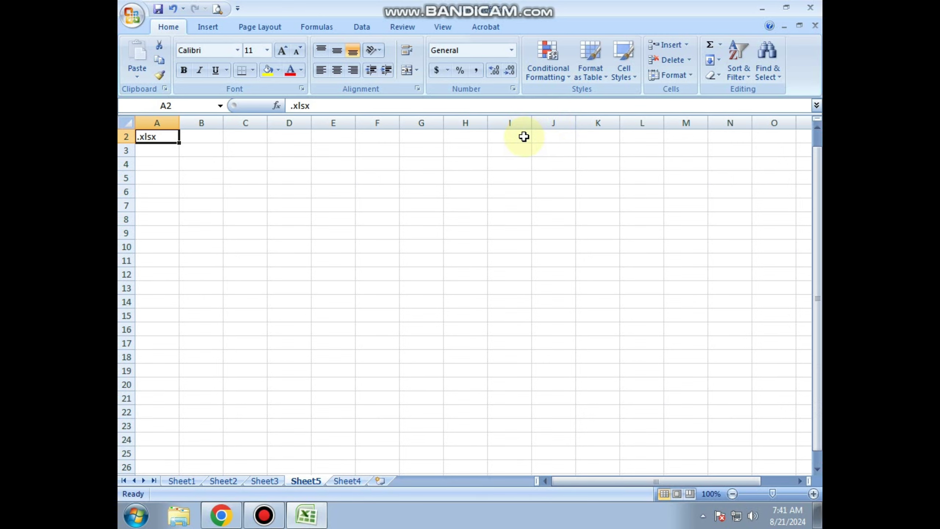
key("Up")
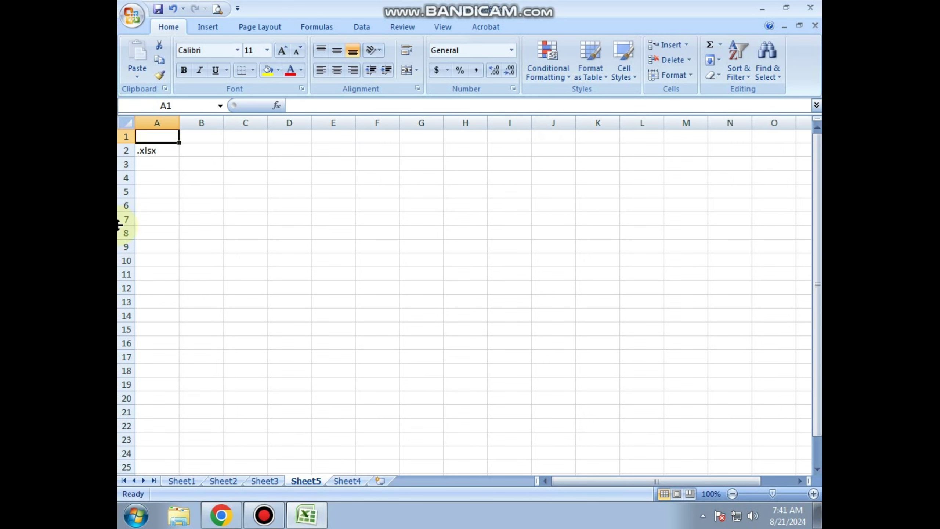
left_click(227, 162)
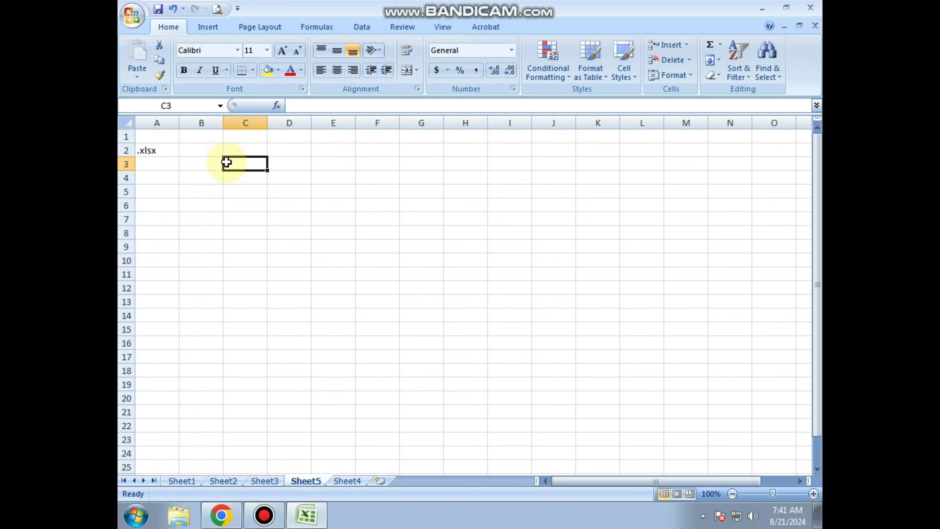
key("ctrl+Right")
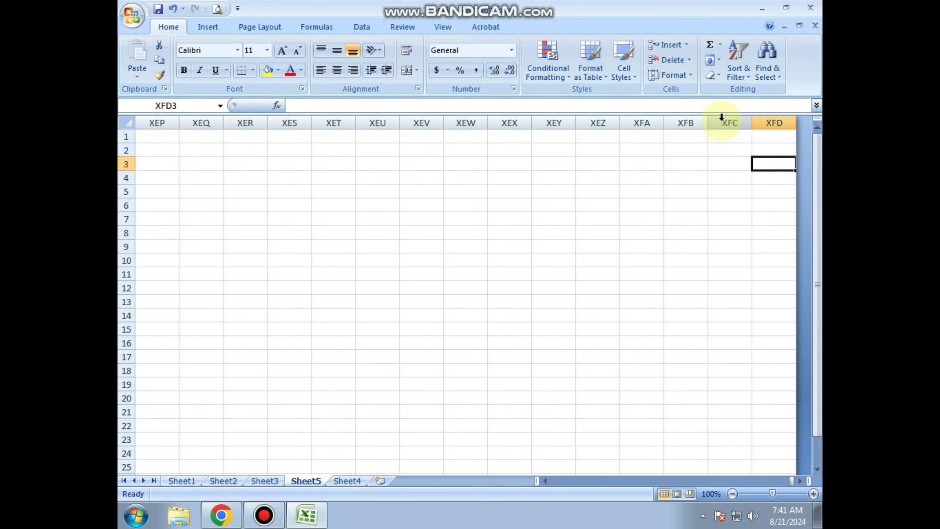
key("ctrl+Left")
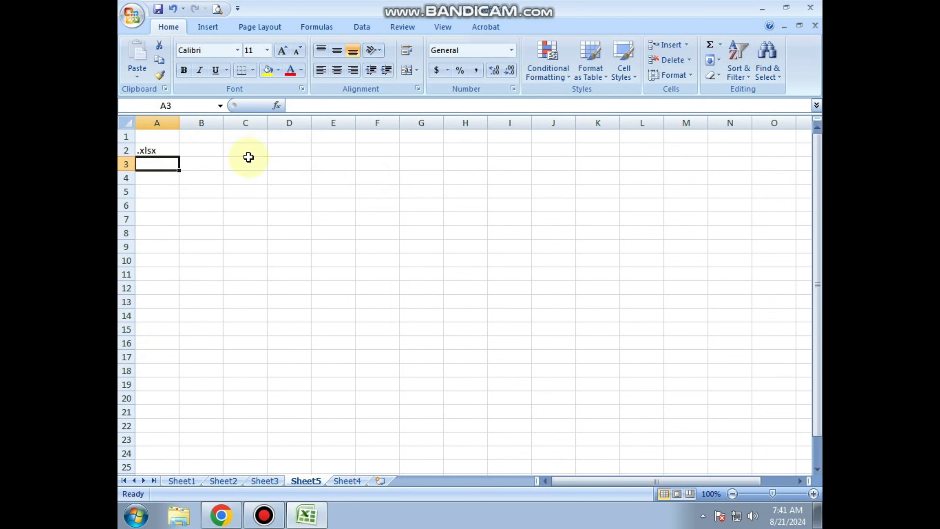
key("ctrl+Down")
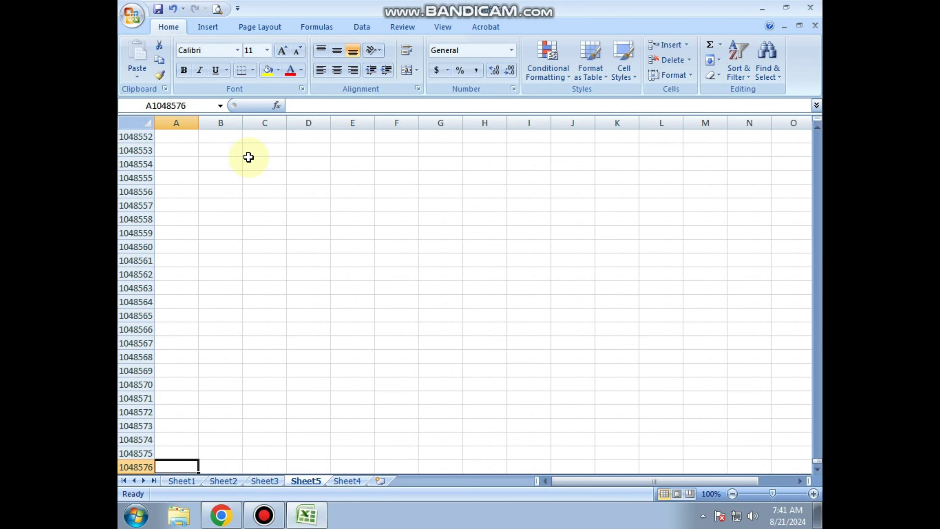
key("ctrl+Up")
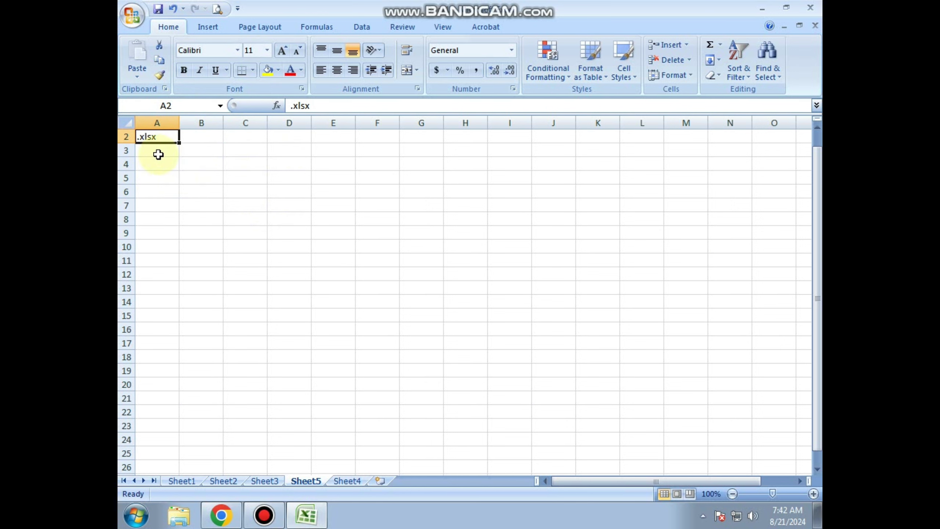
Step: Select the whole of Sheet5 with the Select All corner, ready to clear it
key("Up")
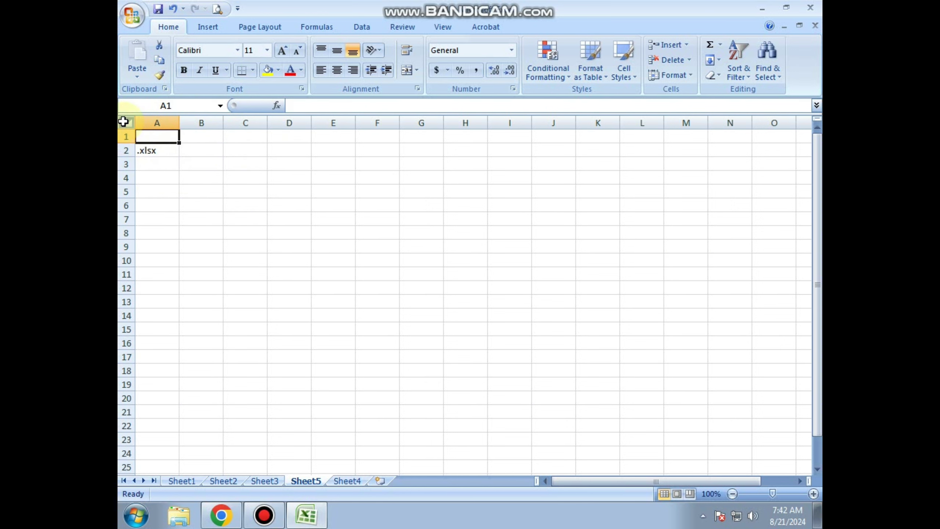
left_click(123, 122)
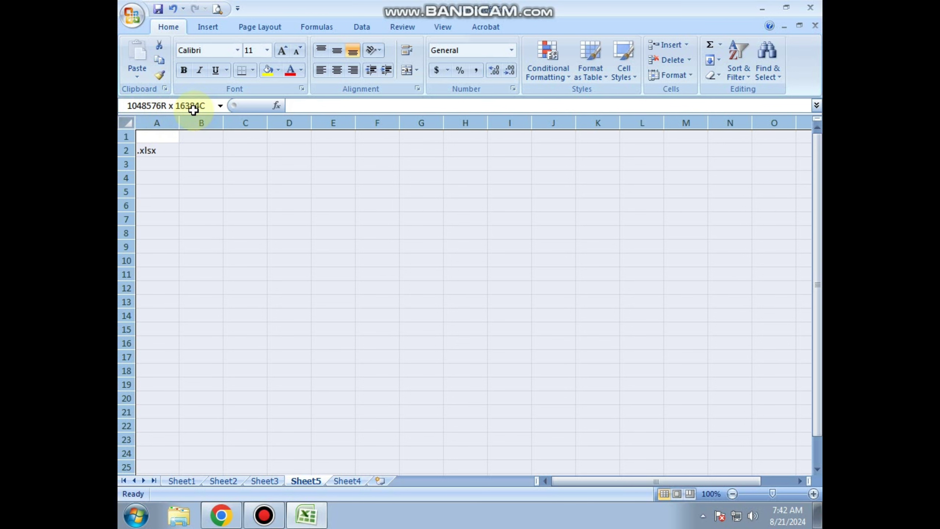
left_click(207, 196)
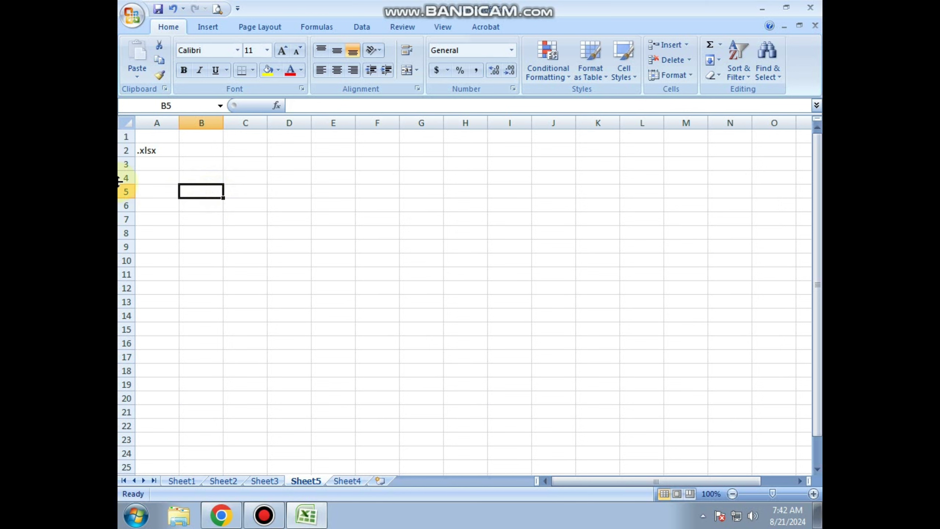
left_click(133, 121)
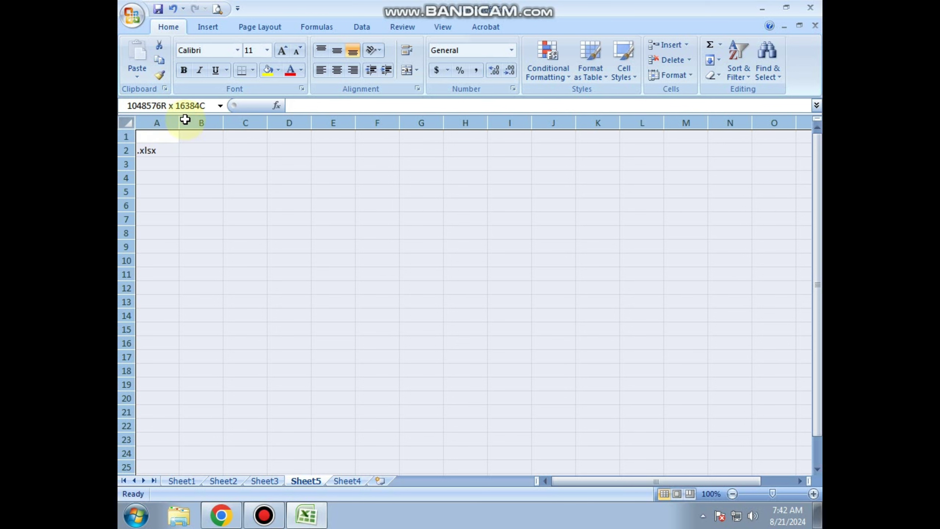
left_click(201, 156)
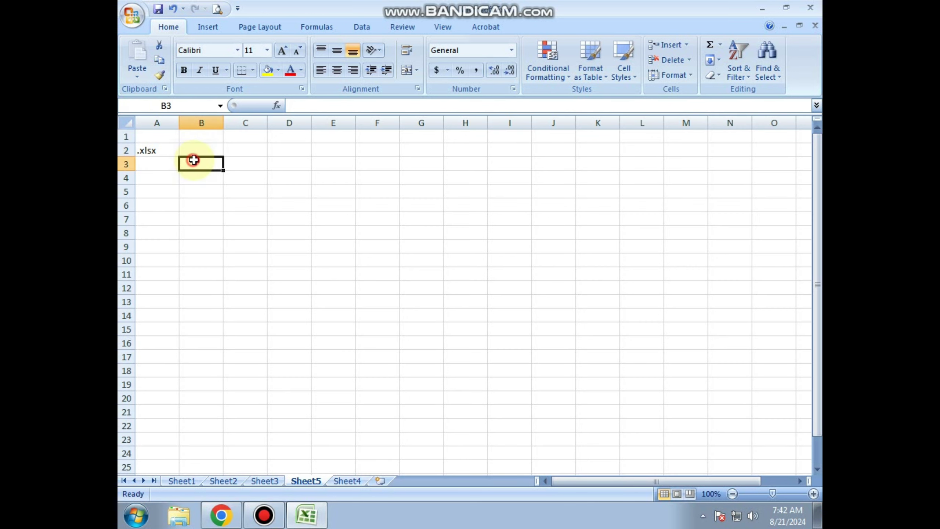
left_click(181, 189)
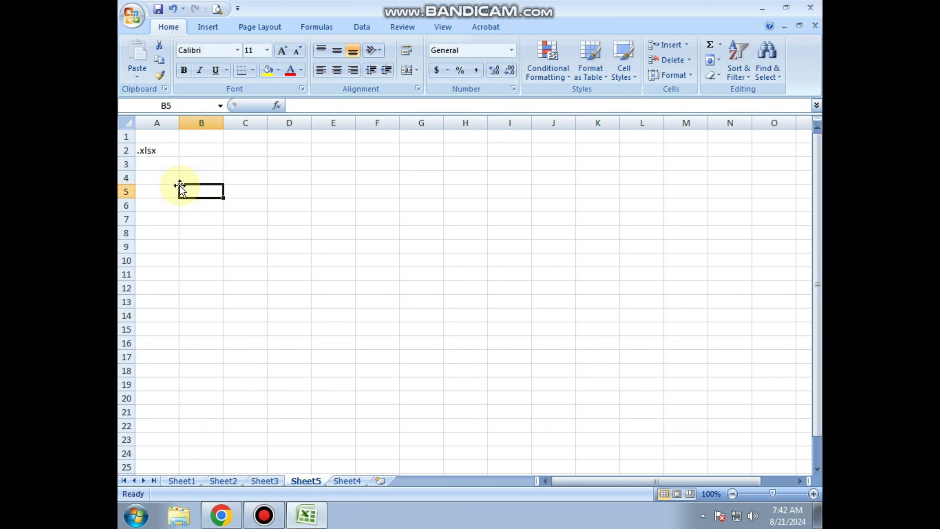
left_click(197, 163)
left_click(160, 159)
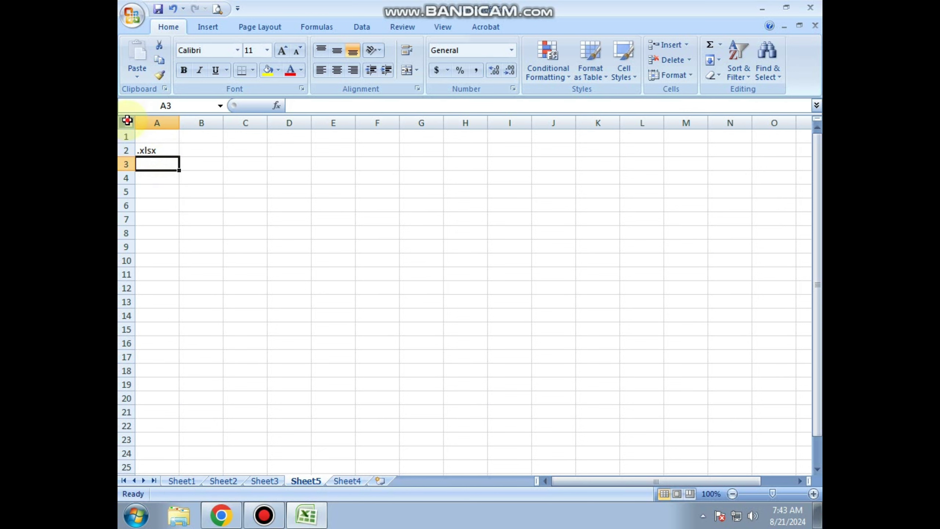
left_click(126, 123)
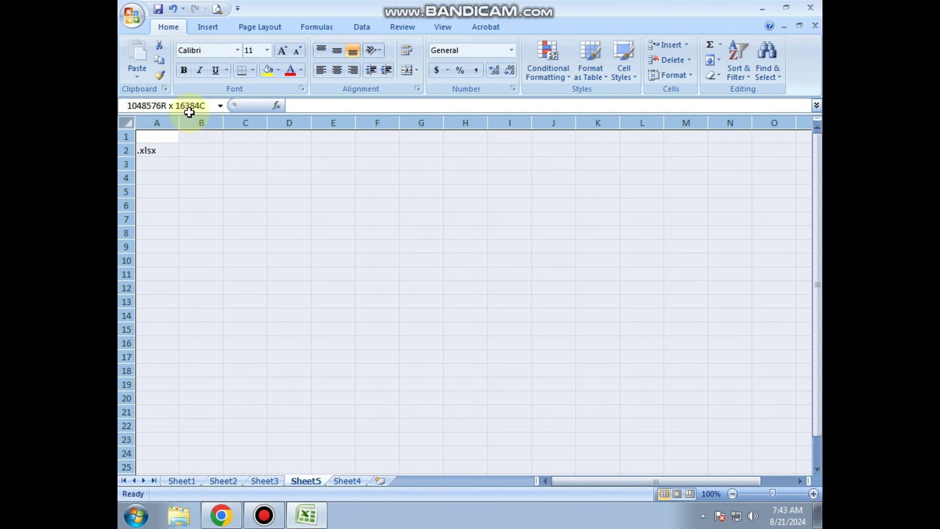
Step: Delete all sheet contents and enter 20 in cell A2
left_click(151, 151)
key("Delete")
key("End")
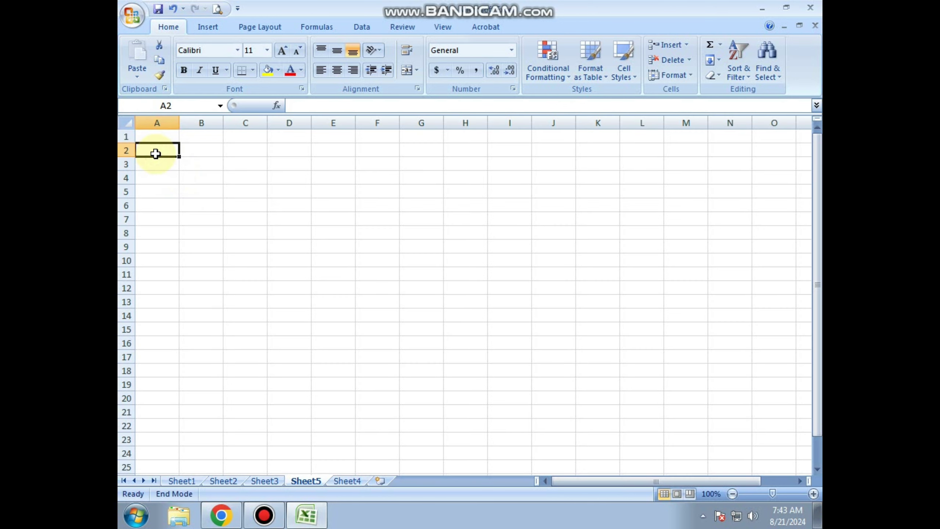
left_click(151, 164)
left_click(159, 152)
type("20")
key("Return")
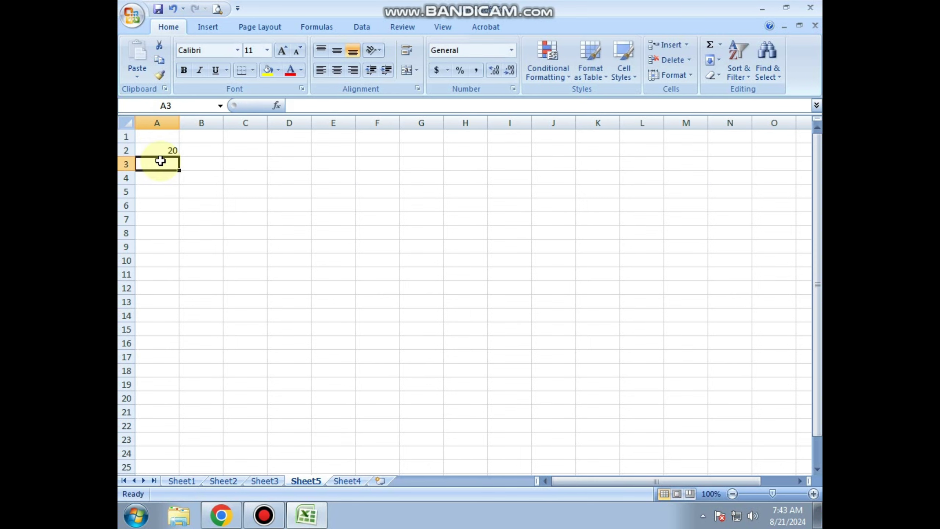
Step: Move the 20 up to A1 and fill it down through A20
key("Up")
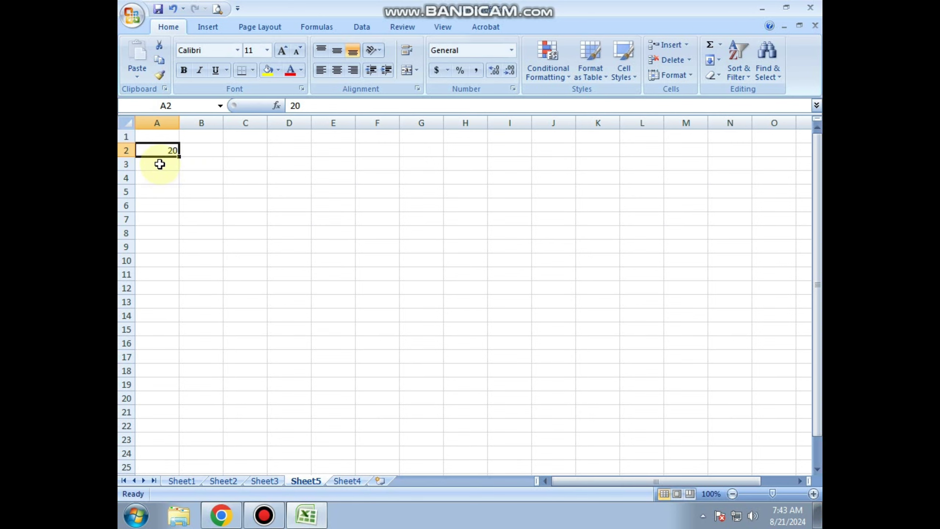
left_click_drag(159, 165, 157, 343)
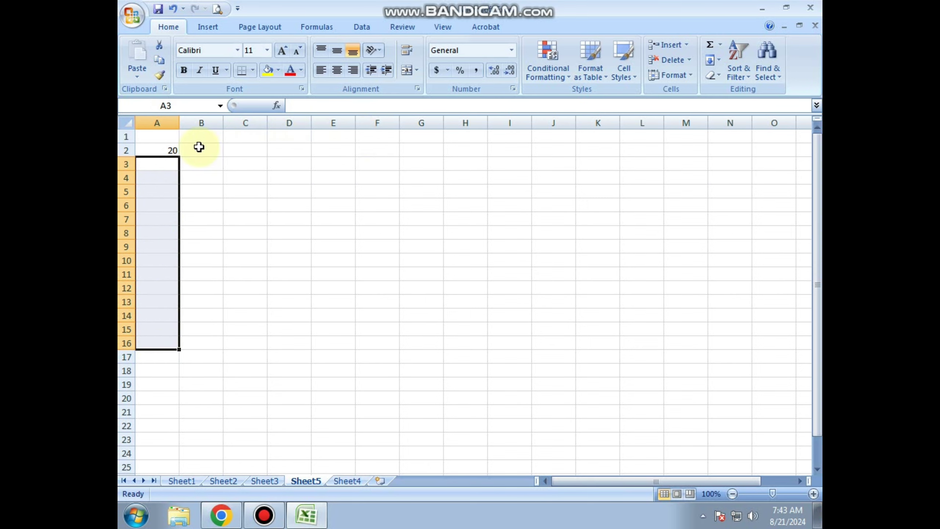
left_click(159, 151)
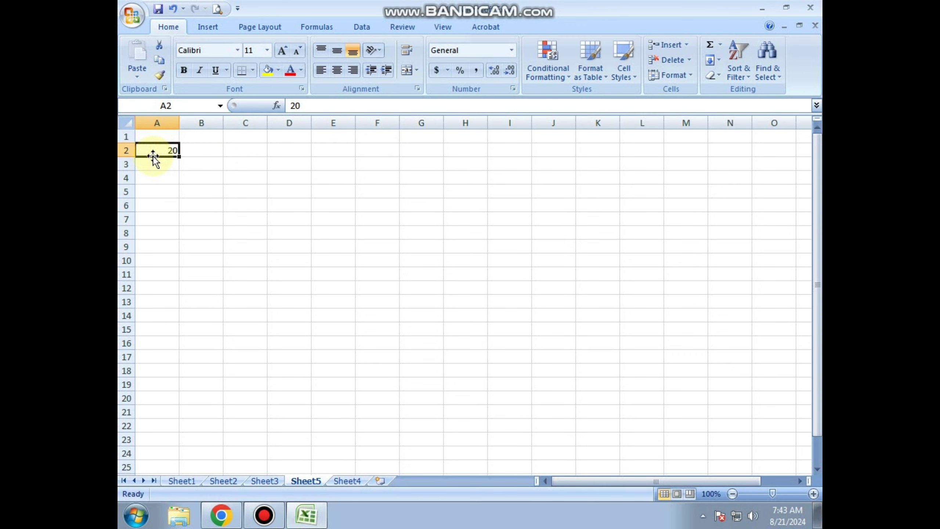
left_click_drag(153, 156, 152, 139)
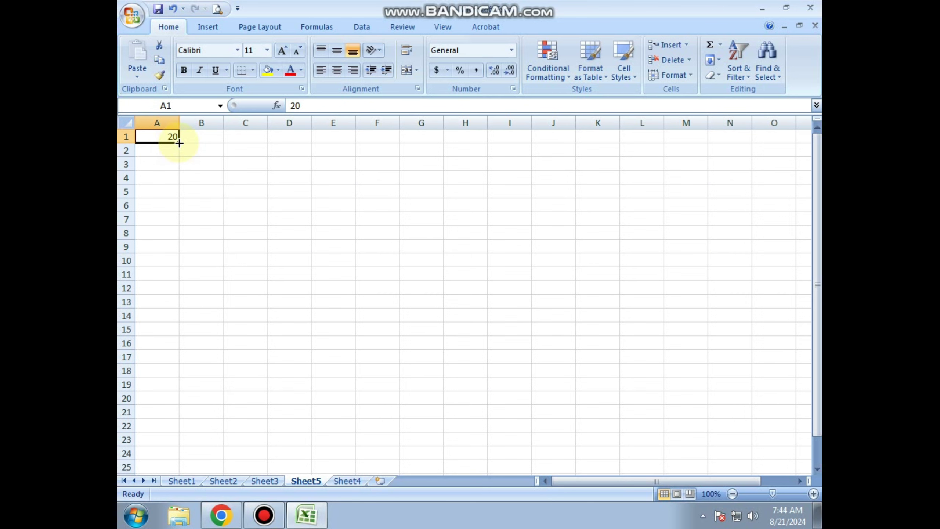
left_click_drag(179, 143, 173, 307)
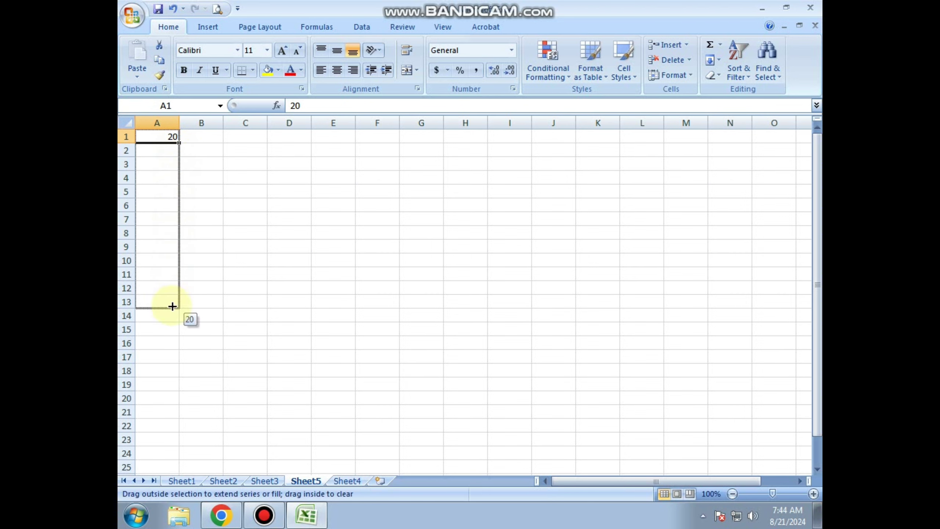
left_click_drag(172, 306, 172, 402)
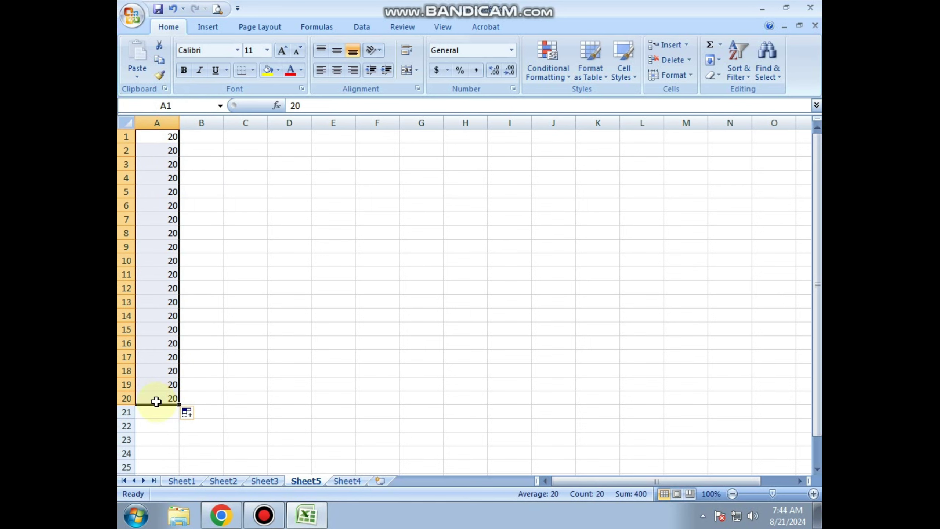
left_click(226, 259)
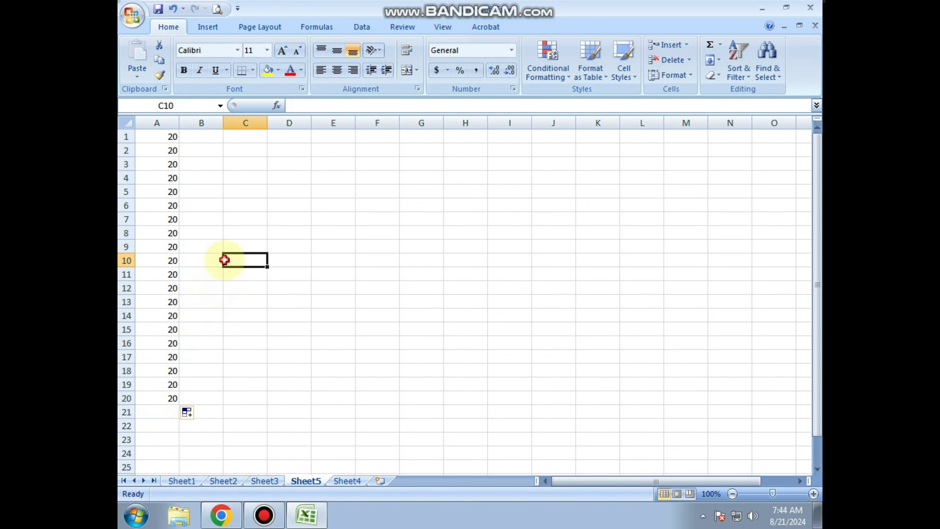
left_click(217, 156)
Step: Enter 1 and 2 in B1:B2 and autofill the number series down column B
key("Up")
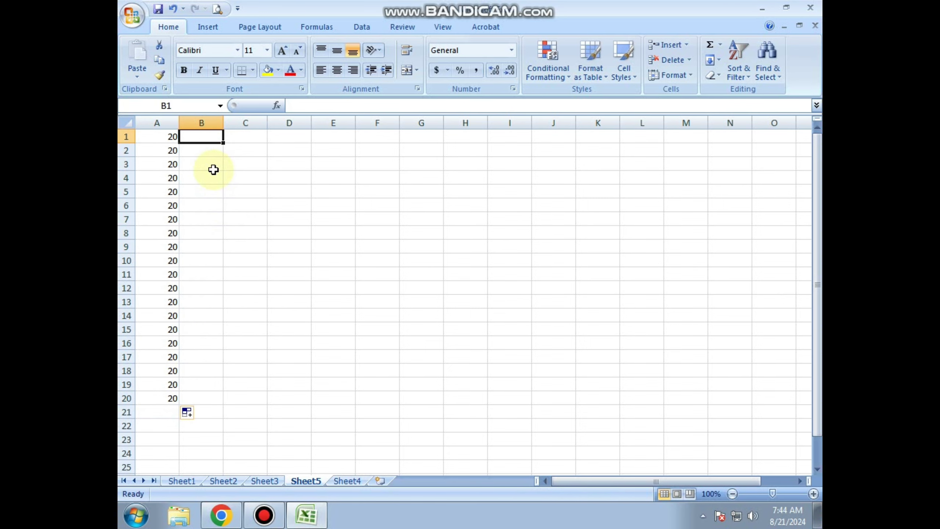
type("1")
key("Return")
type("2")
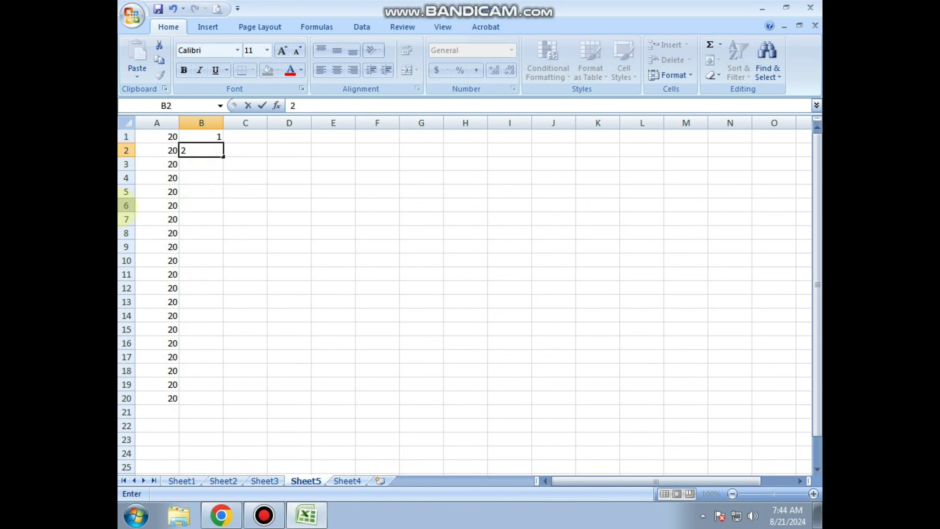
key("Up")
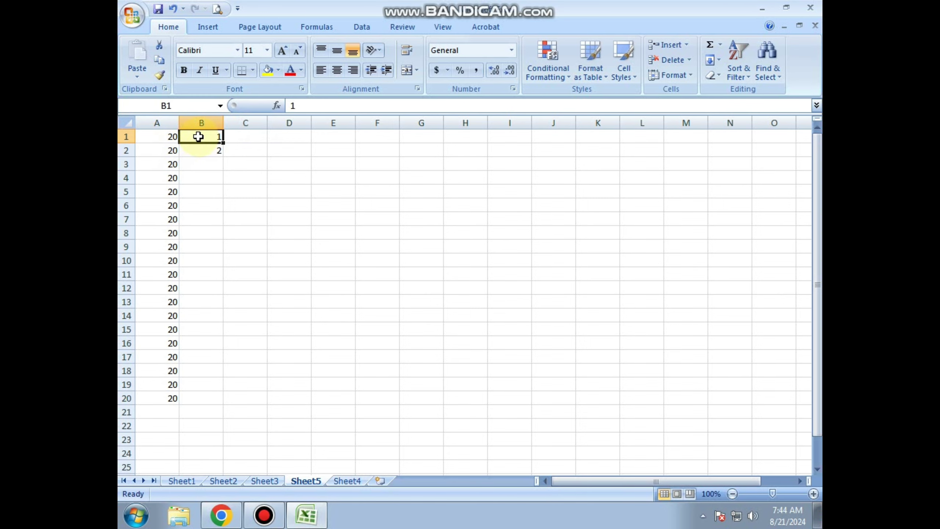
left_click_drag(199, 137, 201, 150)
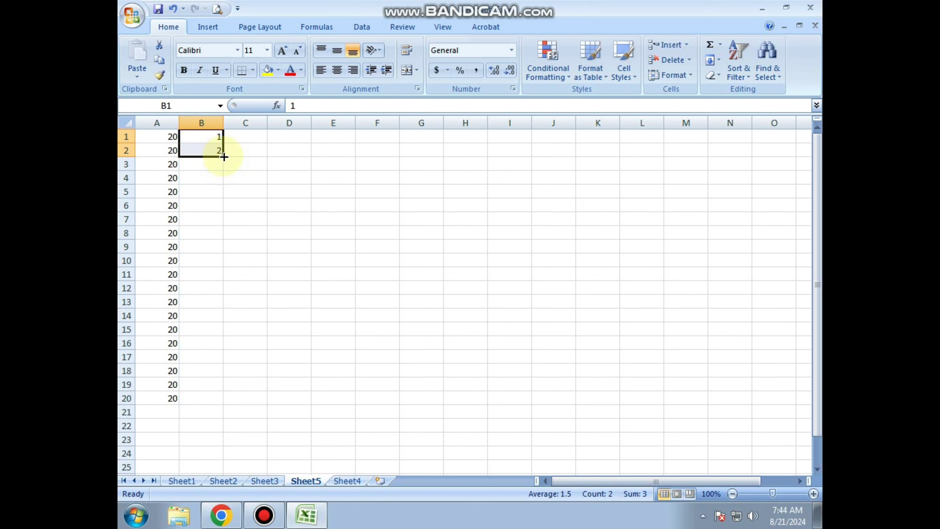
left_click_drag(224, 157, 231, 493)
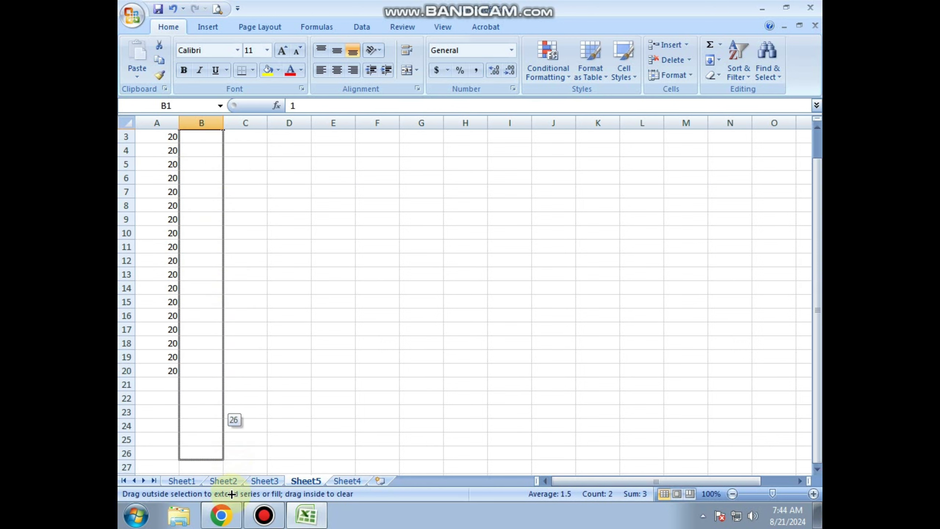
mouse_move(232, 493)
left_mouse_down()
mouse_move(214, 391)
mouse_move(204, 152)
left_mouse_up()
left_click_drag(817, 414, 786, 88)
Step: Enter 19 and 38 in C1:C2 and autofill the series to 190 in C10
left_click(259, 177)
left_click(239, 138)
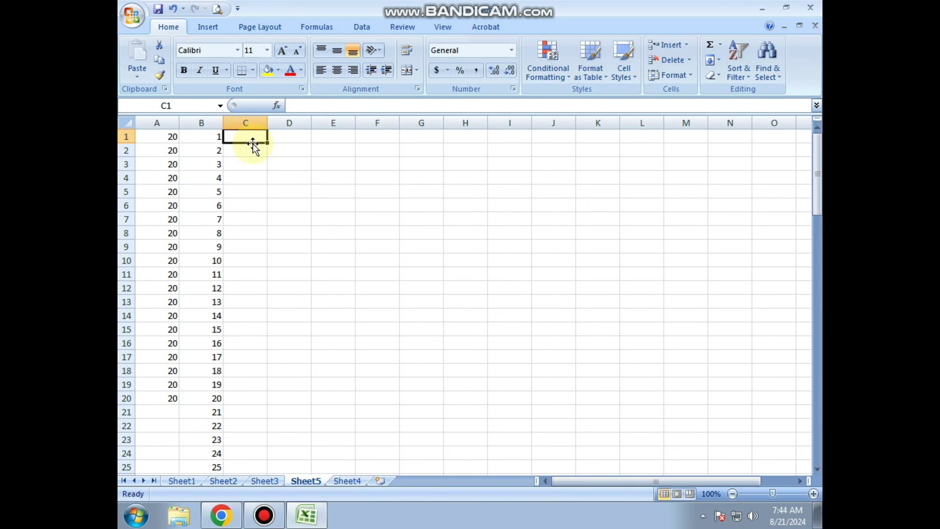
type("19")
key("Return")
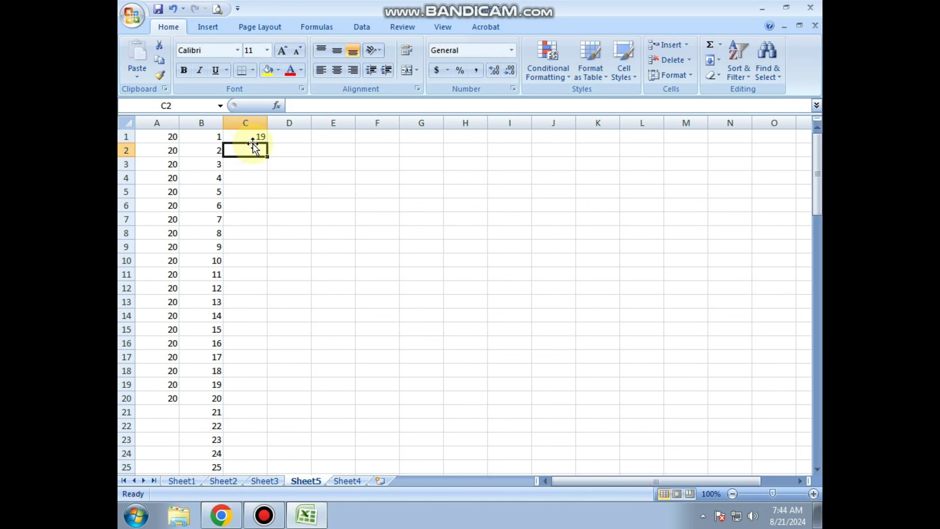
type("38")
left_click_drag(252, 137, 252, 143)
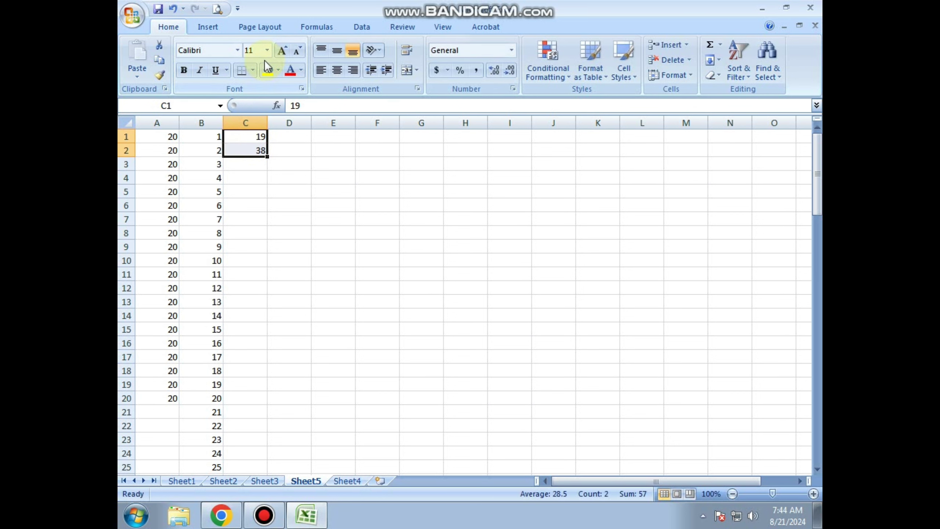
left_click_drag(269, 157, 258, 263)
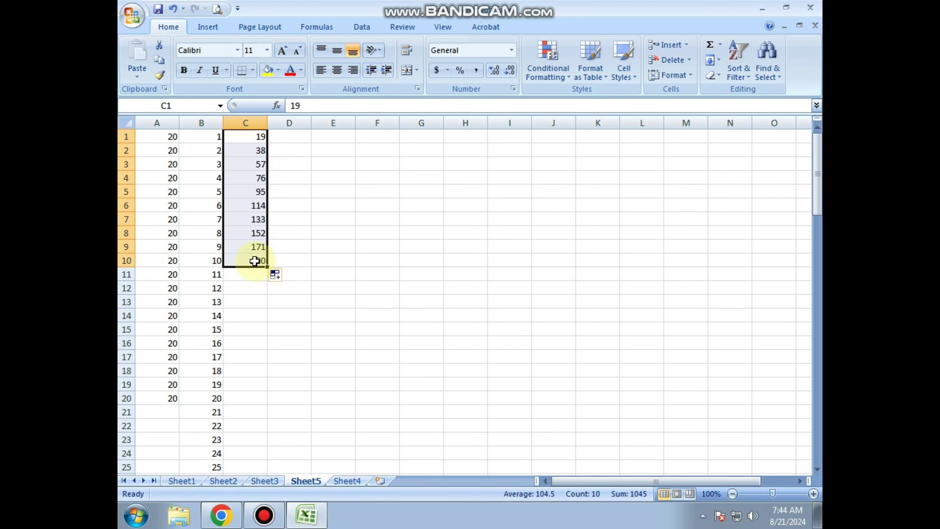
left_click(240, 292)
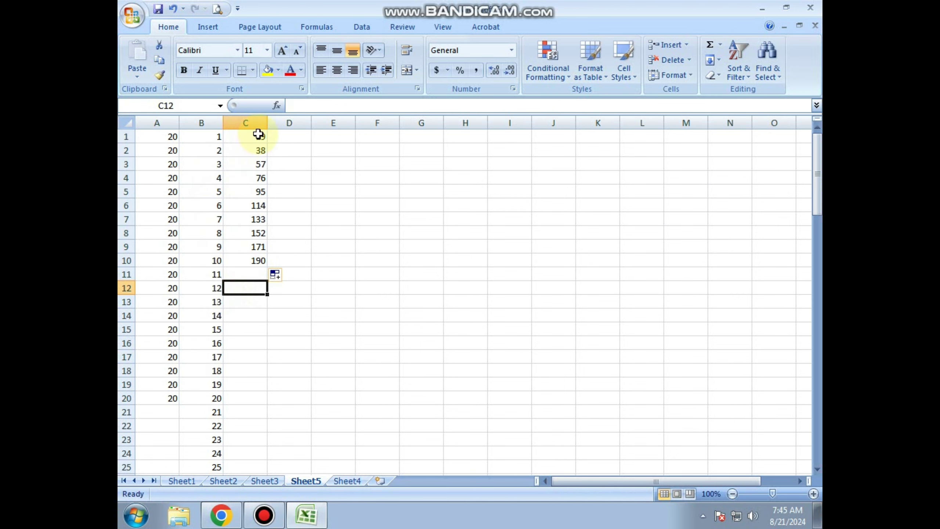
Step: Enter 40 and 80 in D1:D2 and fill the series 40 to 400 through D10
left_click(252, 164)
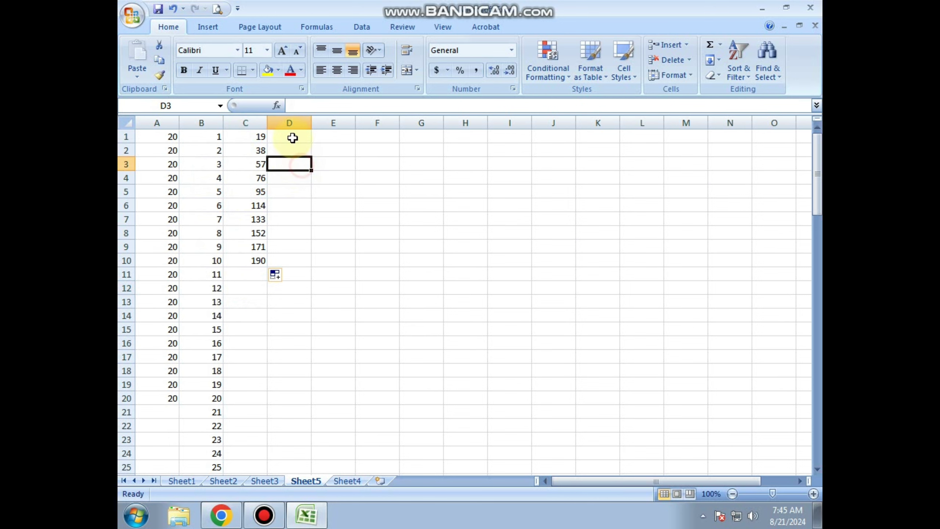
left_click(293, 136)
type("4")
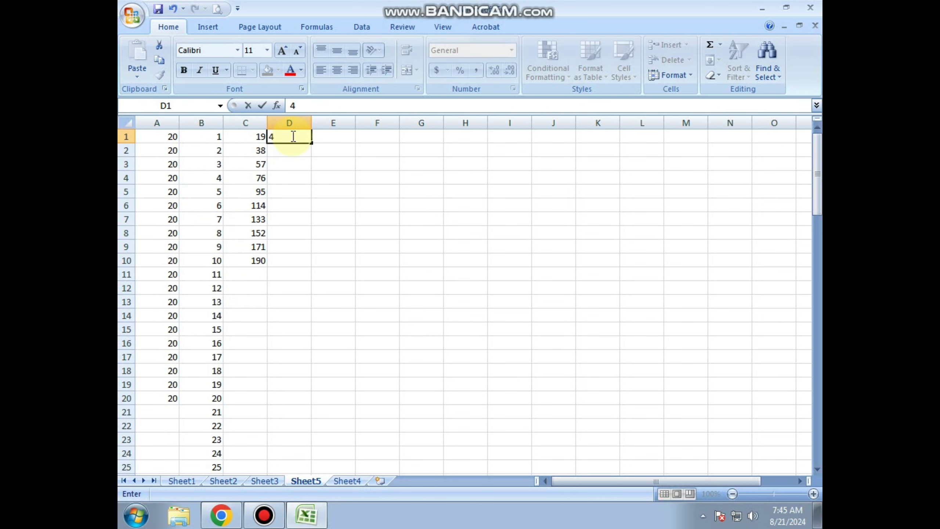
type("0")
key("Return")
type("8")
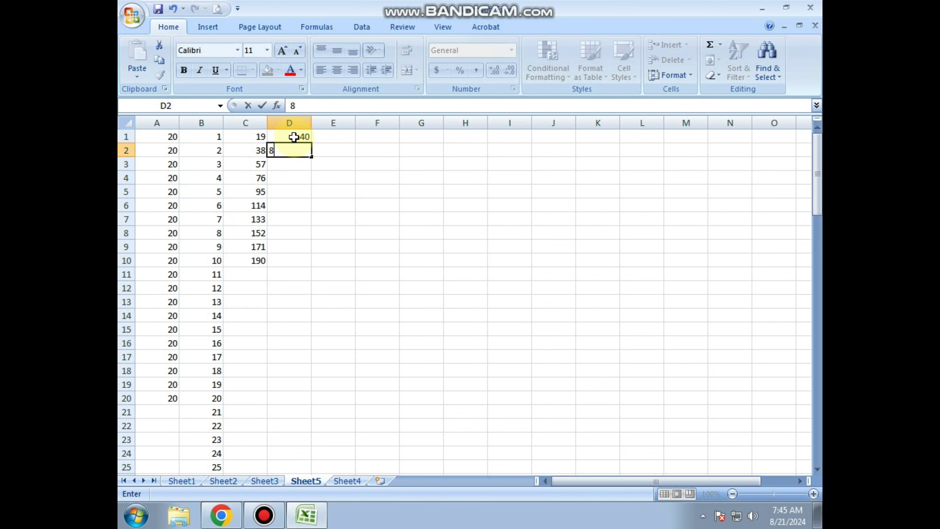
type("0")
left_click(294, 137)
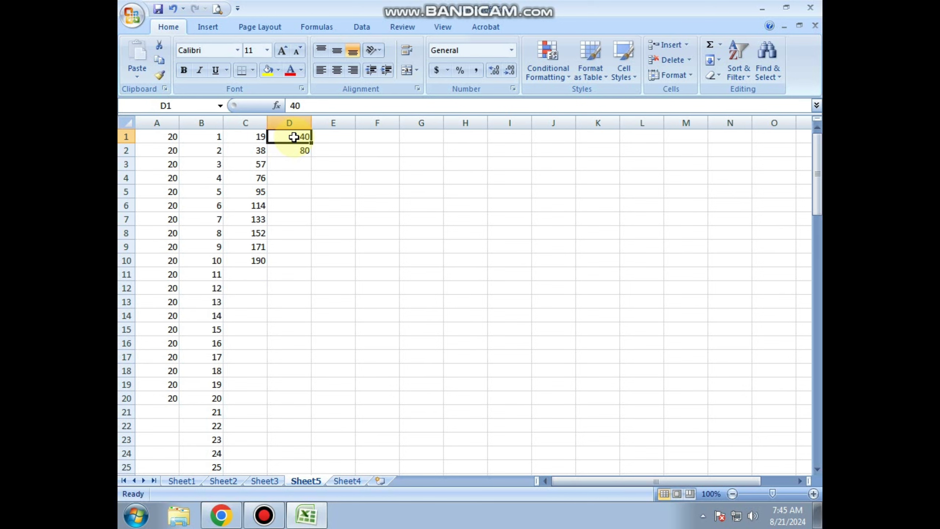
left_click_drag(293, 137, 307, 267)
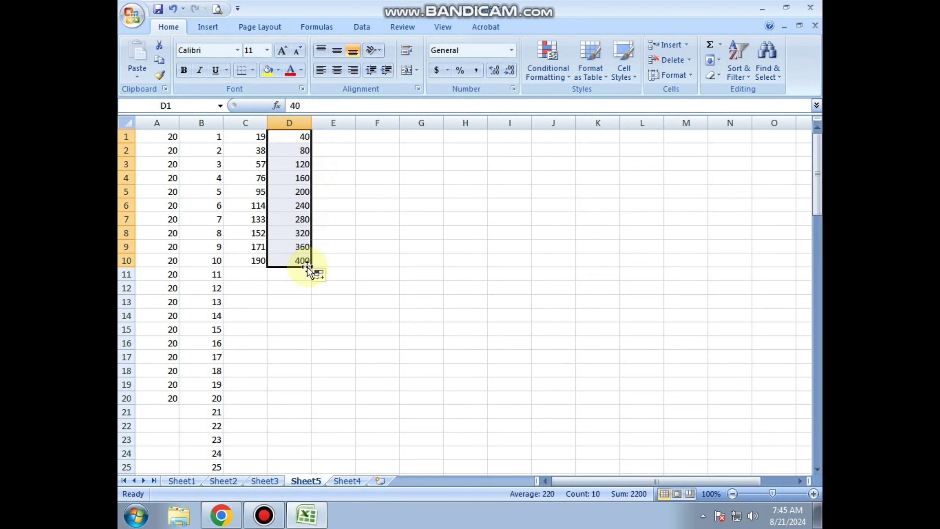
left_click(285, 312)
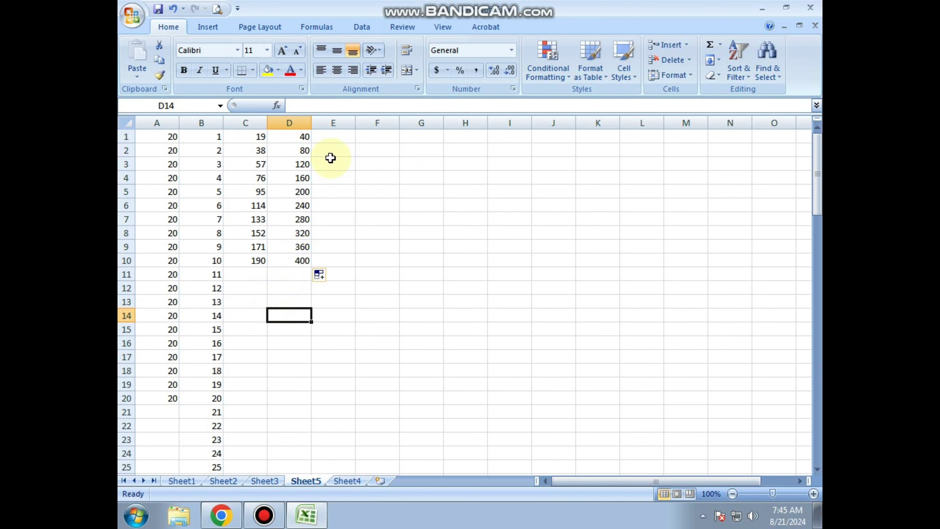
Step: Enter 1 and 3 in E1:E2 and fill odd numbers down to 41 in row 21
left_click(333, 135)
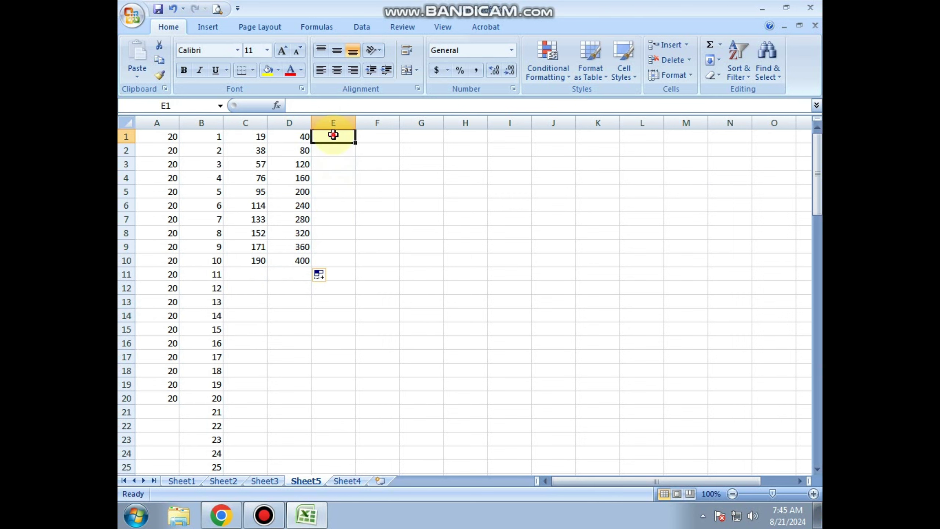
type("1")
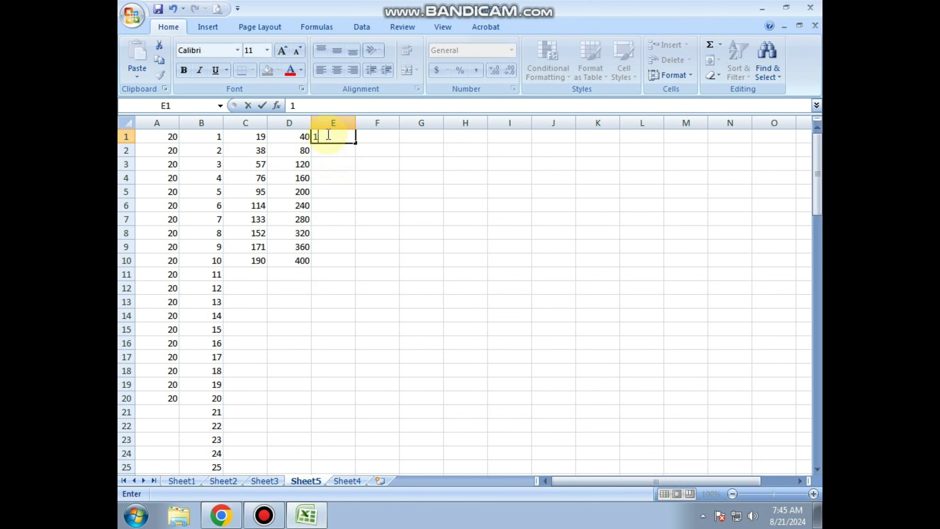
type("3")
key("BackSpace")
key("Return")
type("3")
key("Return")
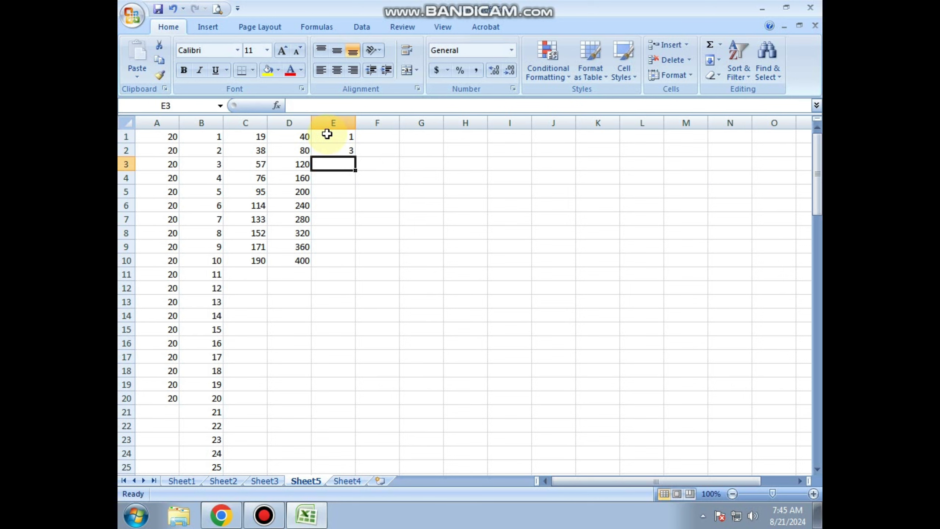
left_click_drag(329, 135, 331, 148)
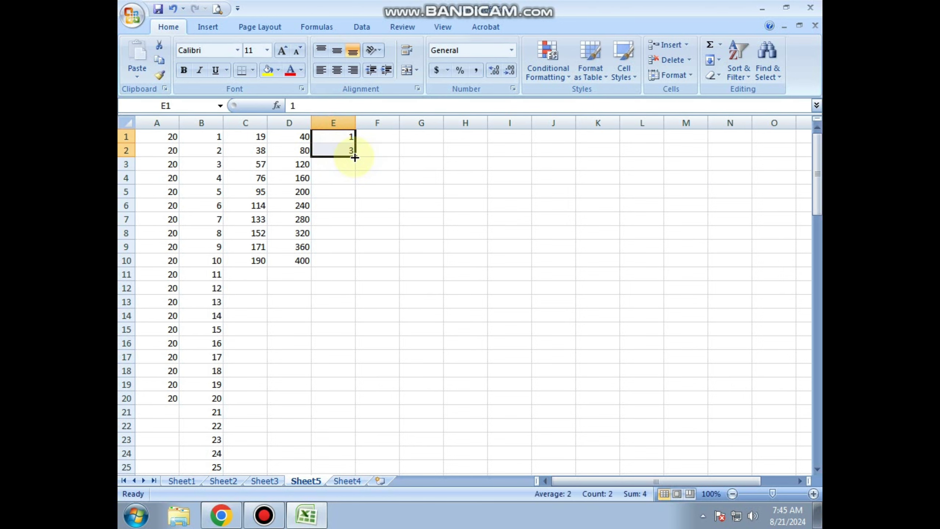
left_click_drag(355, 158, 324, 413)
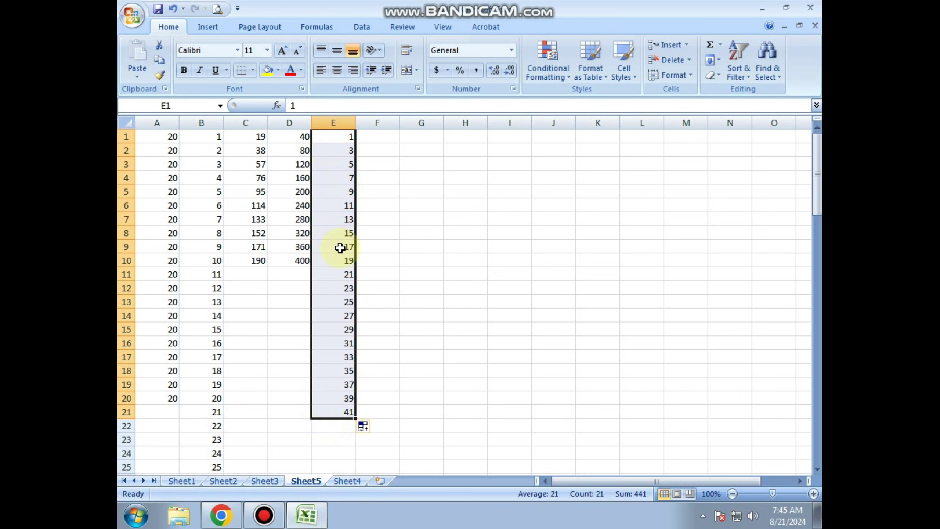
left_click(413, 223)
Step: Enter 2 and 4 in F1:F2 and fill even numbers down to 40 in row 20
left_click(371, 126)
left_click(372, 136)
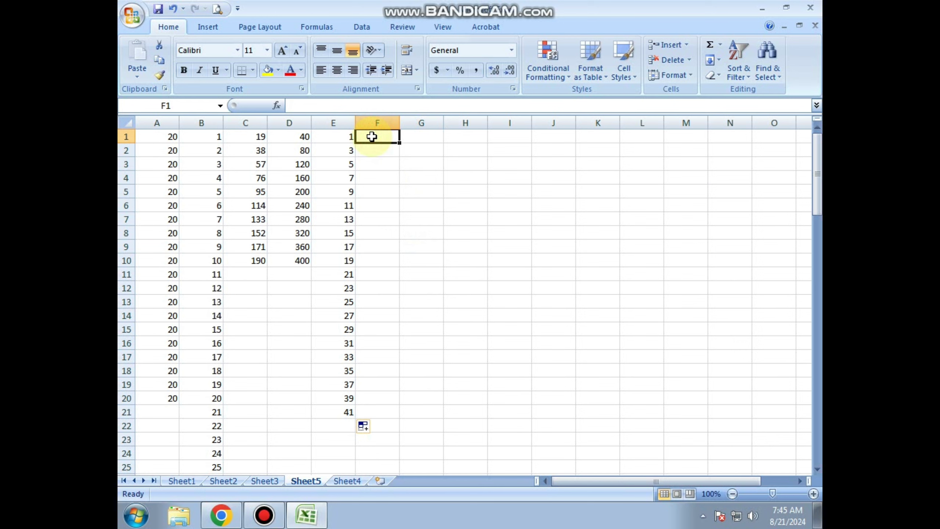
type("2")
key("Return")
type("4")
left_click(371, 136)
key("shift+Down")
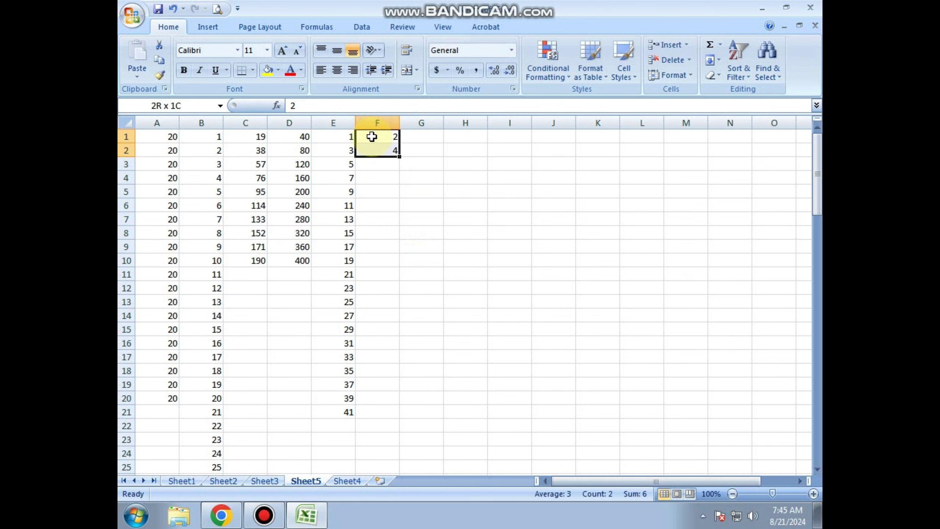
left_click_drag(399, 156, 396, 398)
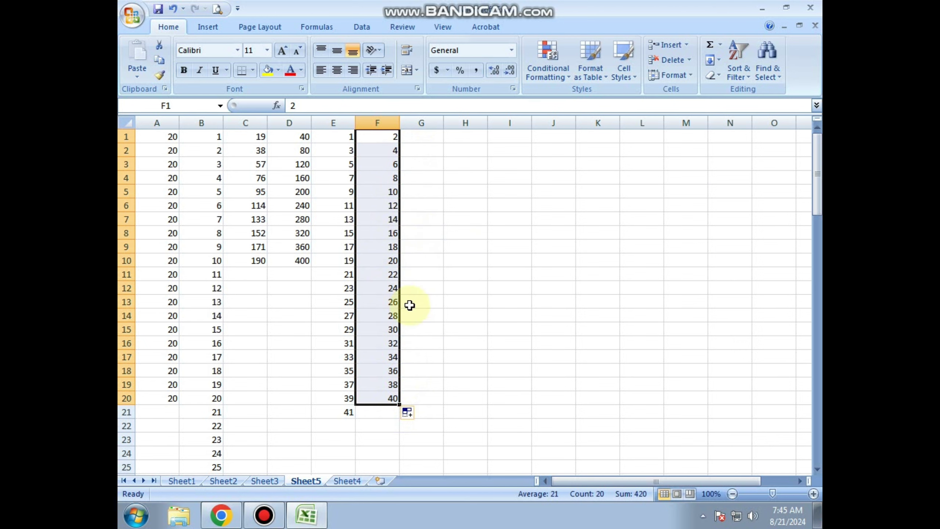
left_click(405, 222)
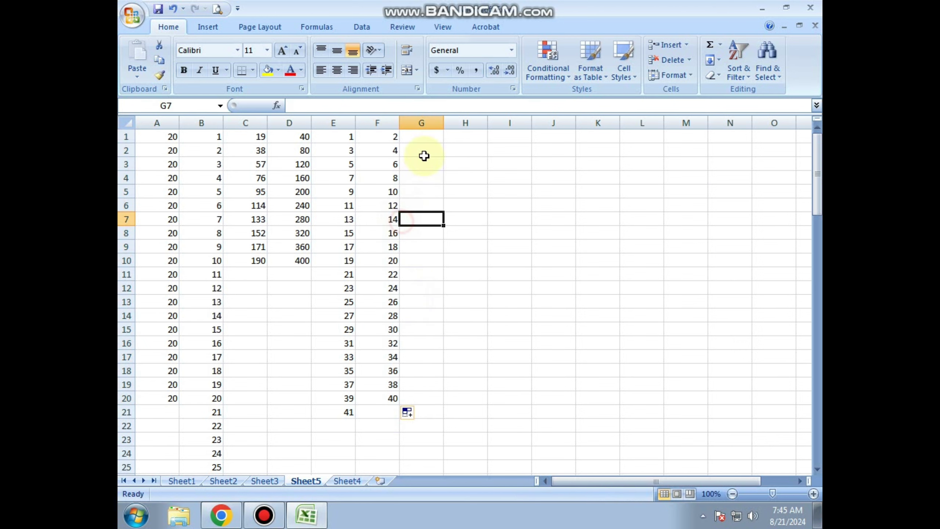
Step: Enter 1 in G1 and 4 in G2
left_click(433, 137)
type("1")
key("Return")
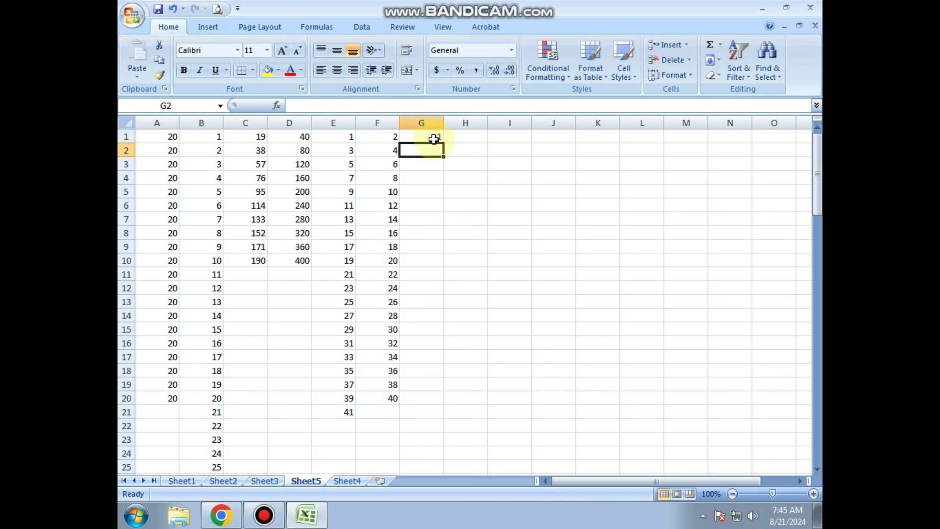
type("4")
key("Return")
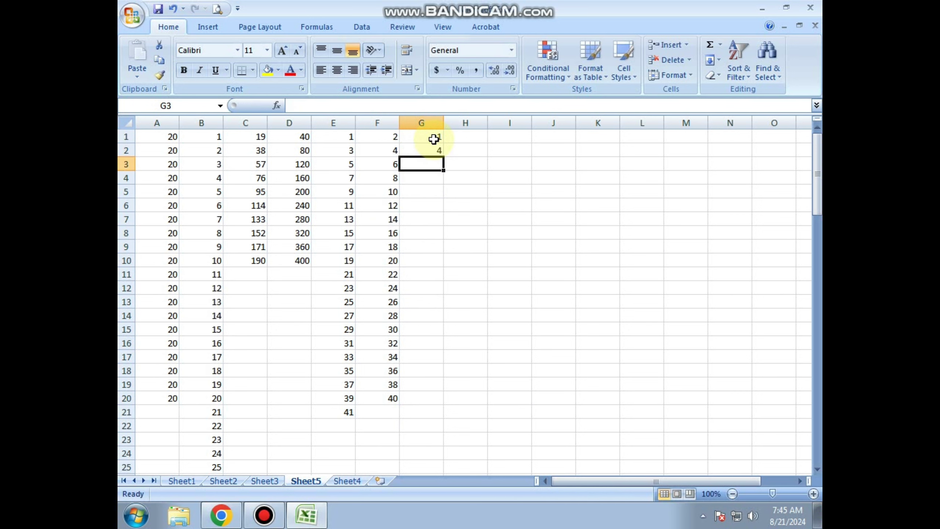
Step: Add 7 in G3, then fill 1, 4, 7 … 34 through G12 and verify G4–G6
type("7")
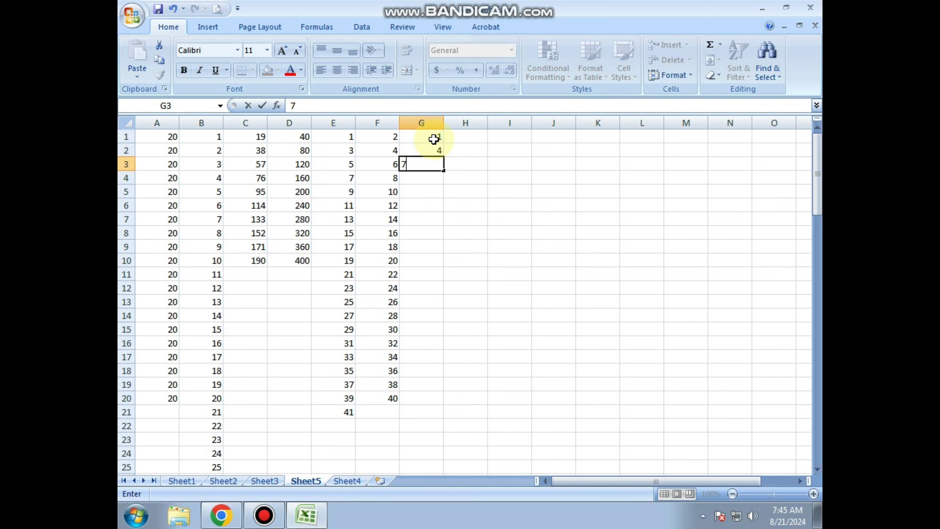
key("Return")
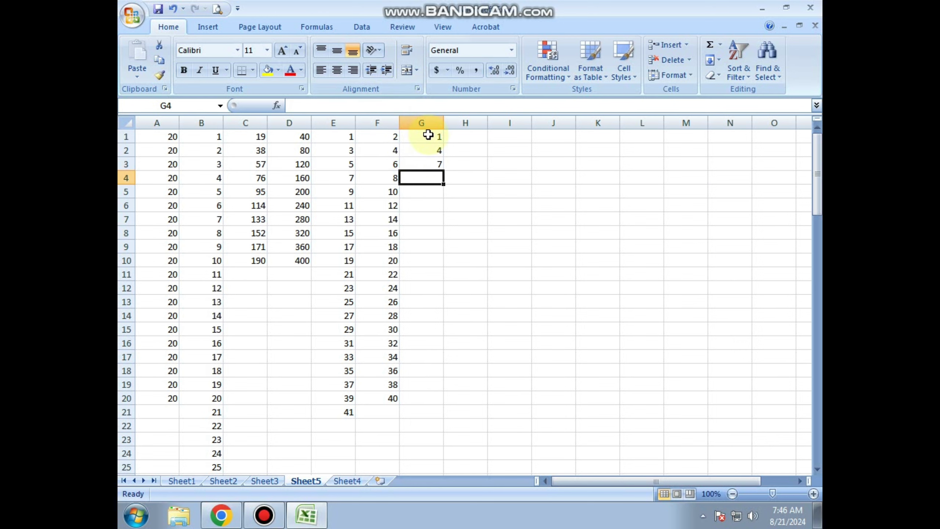
left_click_drag(428, 136, 446, 289)
left_click(473, 191)
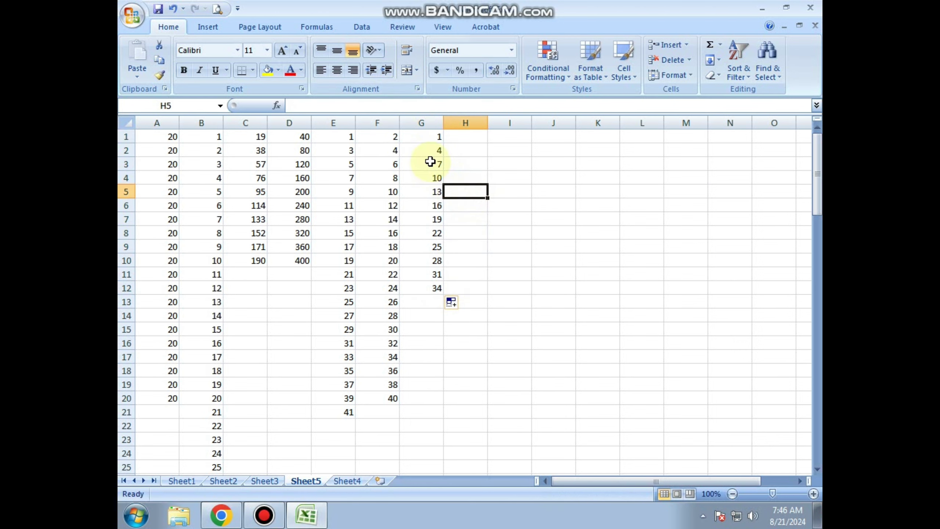
left_click(430, 163)
left_click(431, 178)
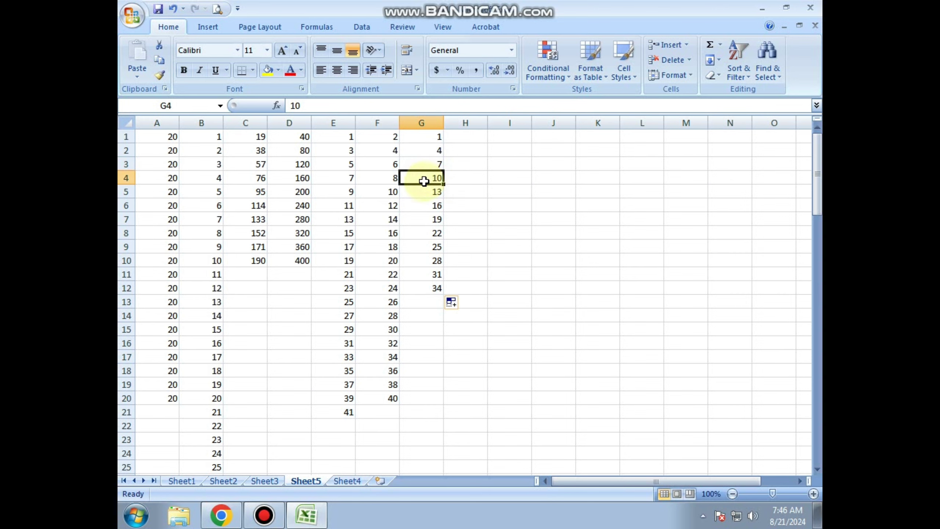
left_click(428, 195)
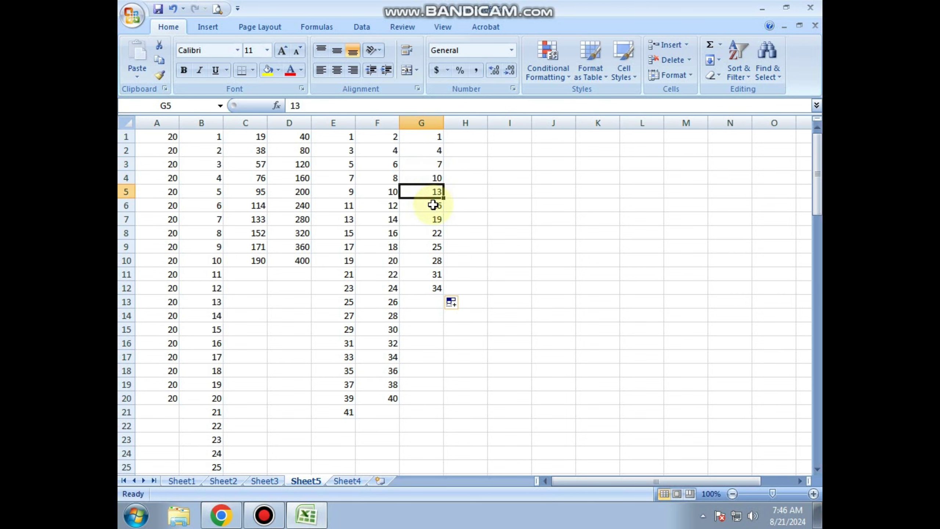
left_click(433, 205)
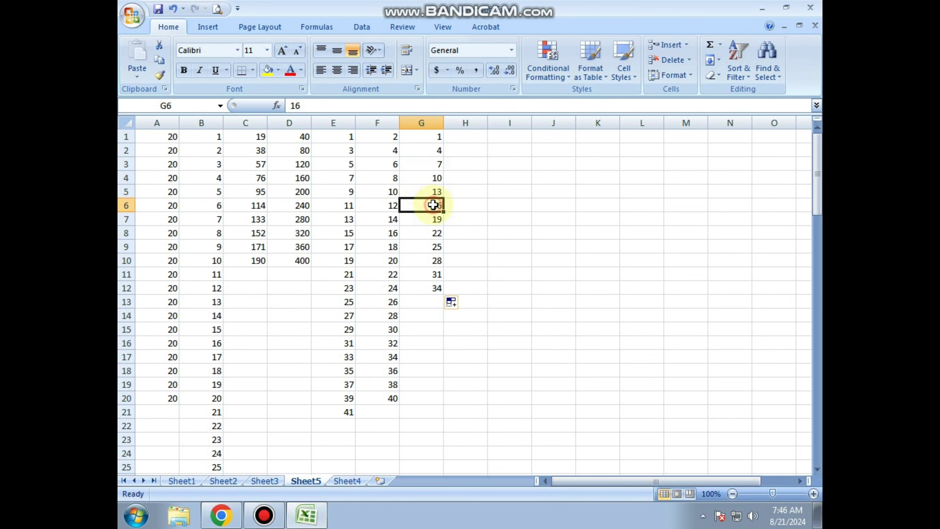
left_click(518, 179)
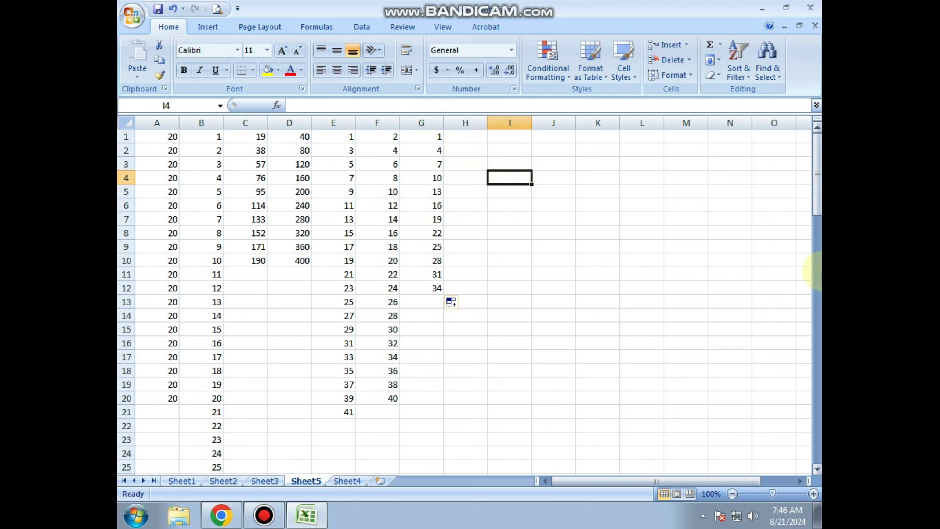
Step: Type 'sunday' in I4 and autofill weekdays down to row 12
type("sunday")
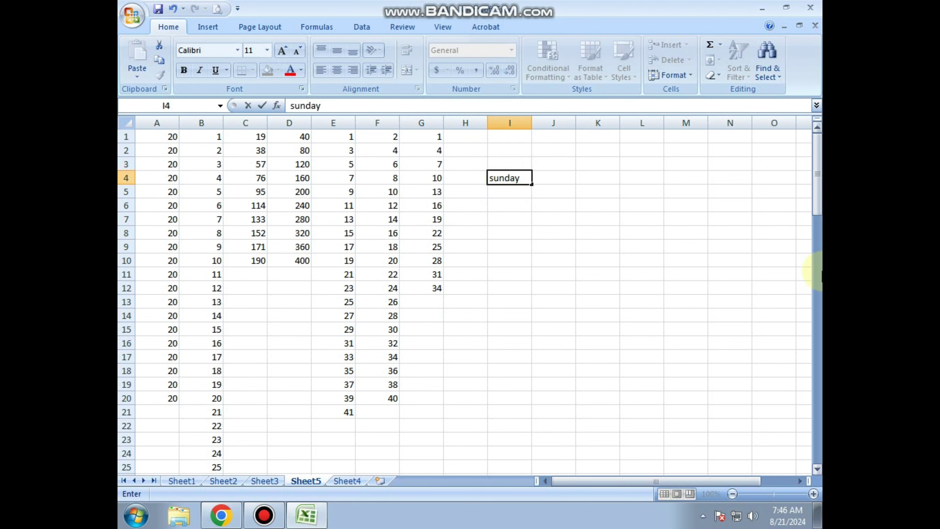
left_click(610, 219)
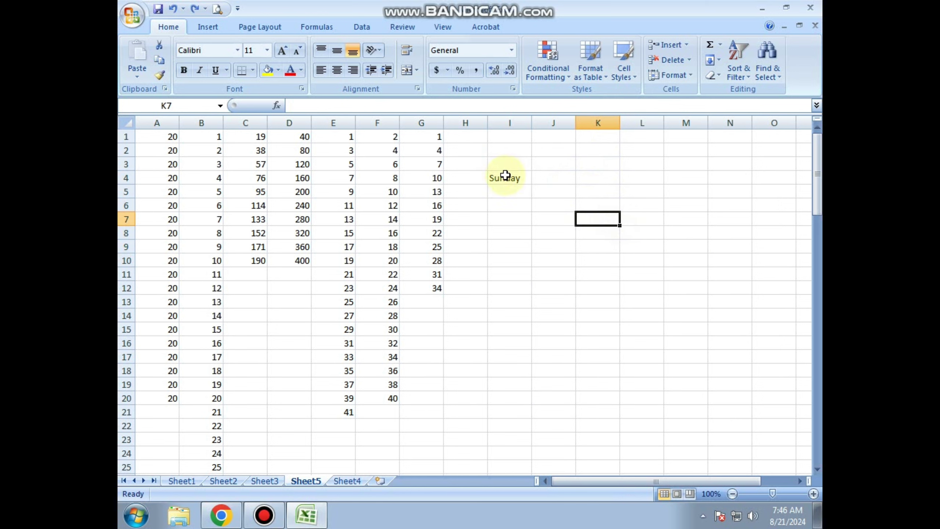
left_click(520, 177)
left_click_drag(532, 183, 540, 298)
left_click(596, 205)
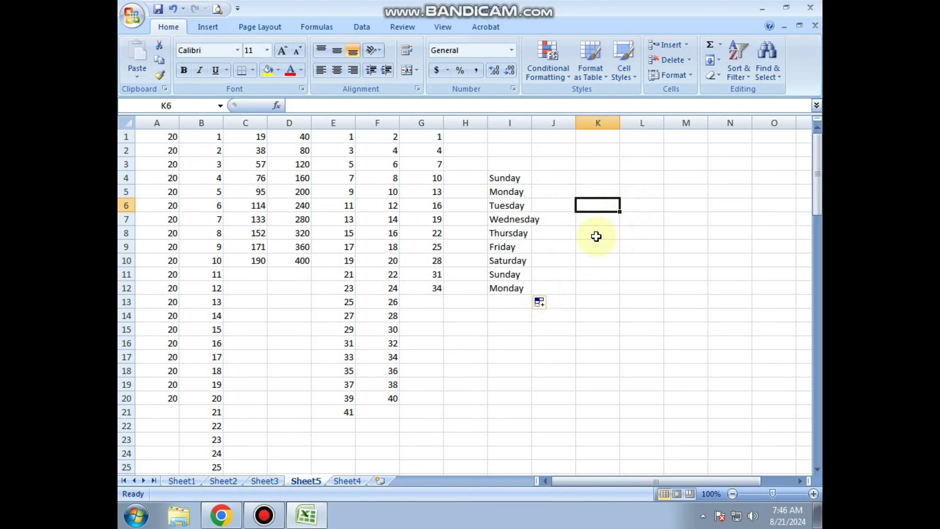
left_click(518, 261)
left_click(521, 274)
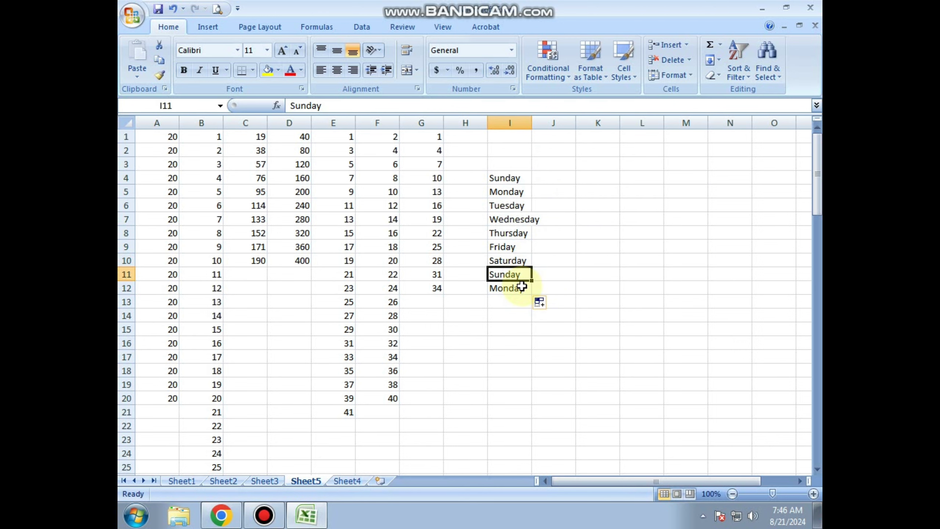
Step: Type 'january' in J4 and autofill the months down to december in J15
left_click(551, 177)
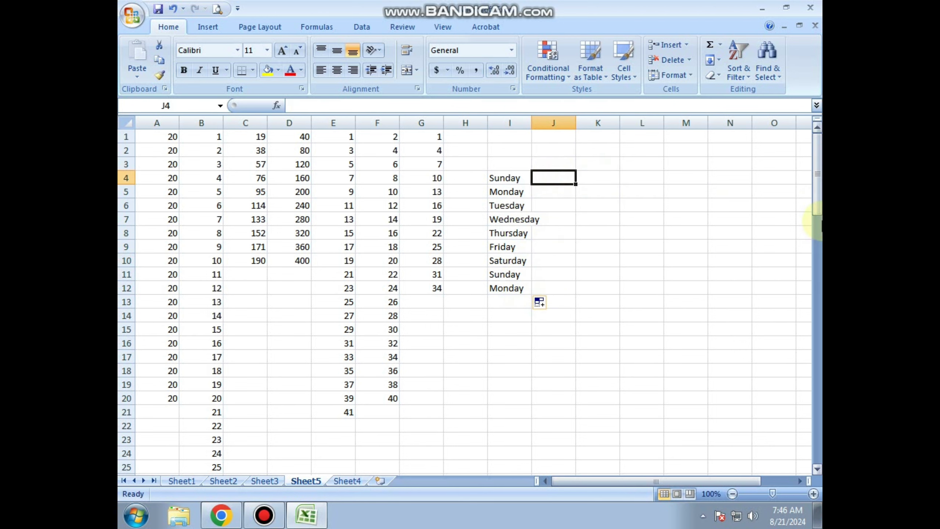
type("january")
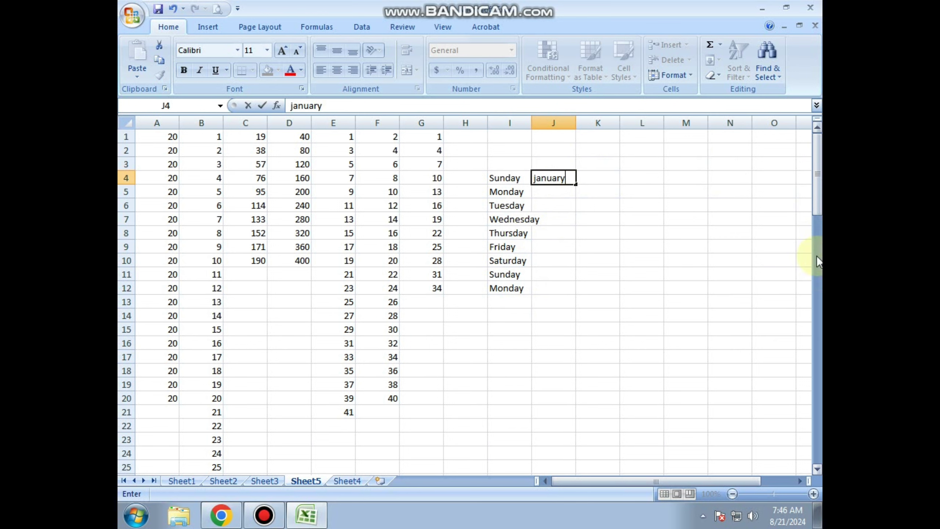
left_click(522, 233)
left_click(561, 178)
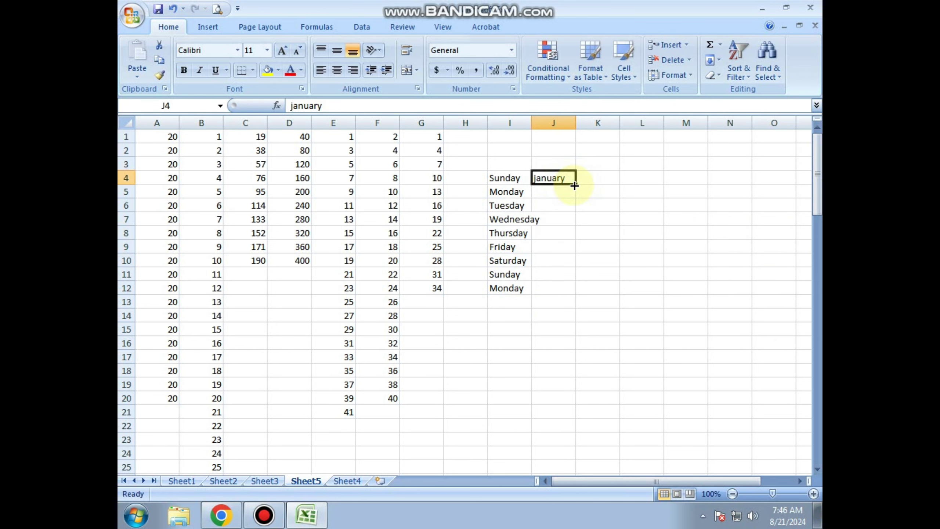
left_click_drag(574, 185, 567, 332)
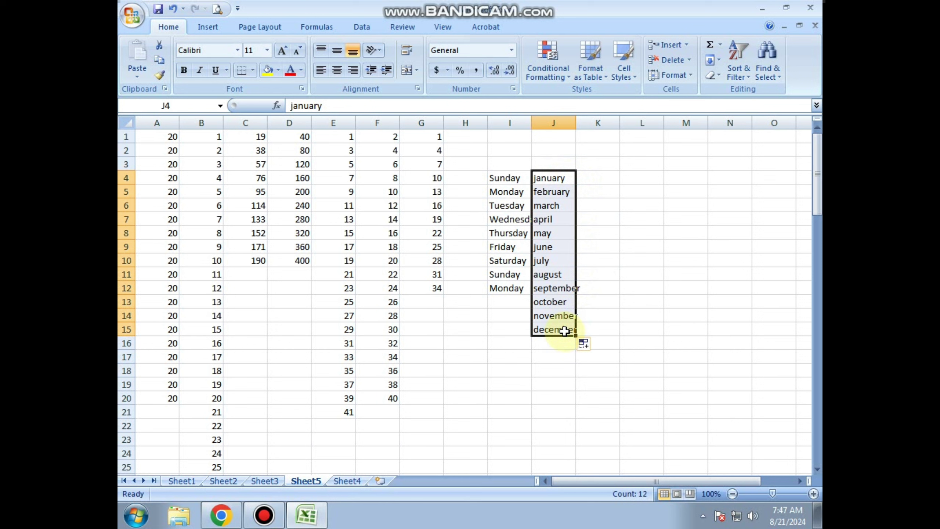
left_click(467, 328)
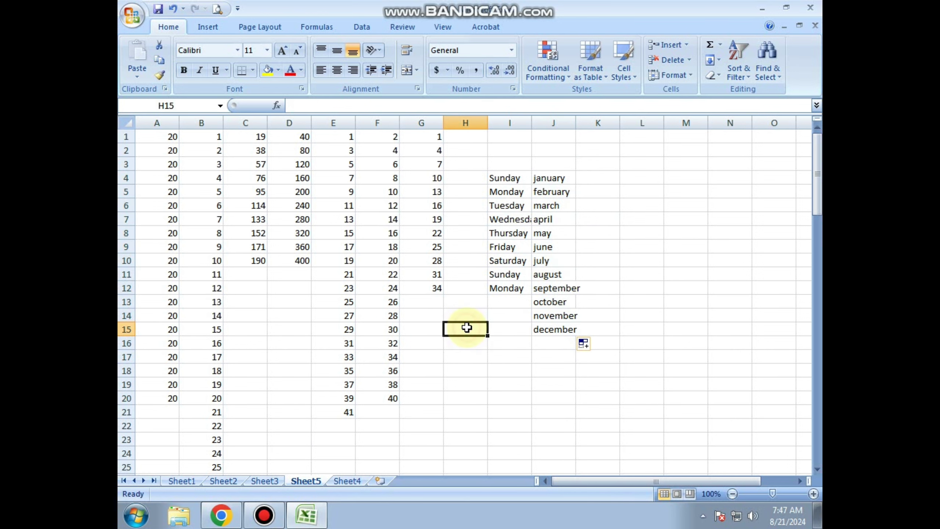
Step: Enter sun in K4 and jan in L4
left_click(600, 179)
type("sun")
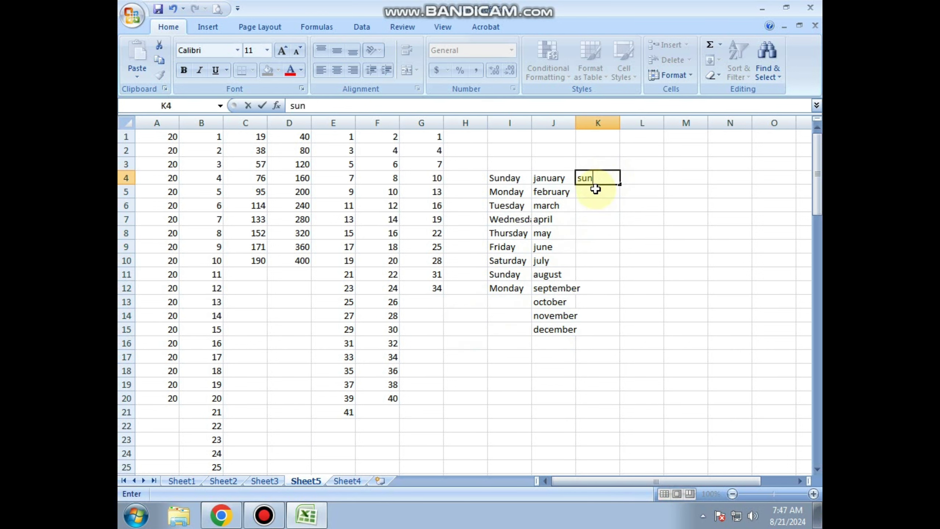
key("Tab")
type("ja")
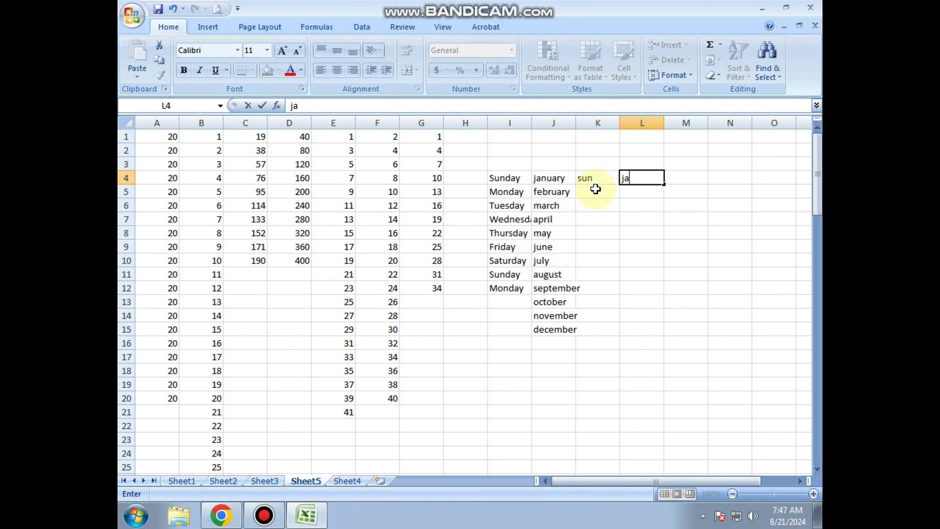
type("n")
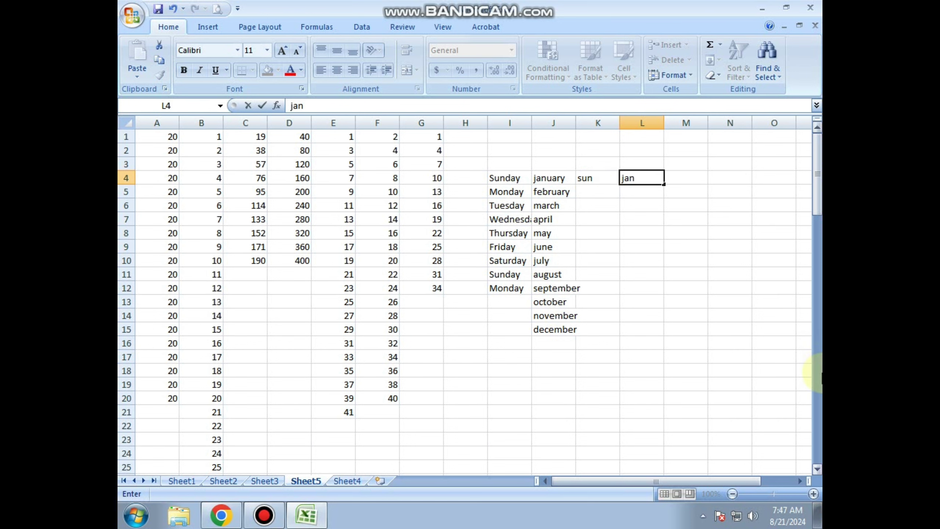
left_click(687, 300)
Step: Extend sun to sat down K4:K10 and jan to dec down L4:L15, then select the whole sheet
left_click(600, 182)
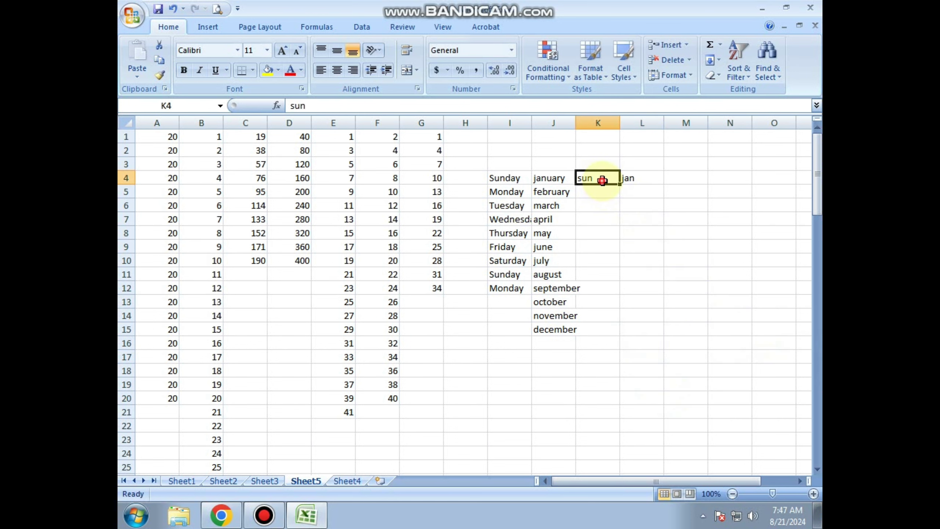
left_click_drag(622, 184, 617, 263)
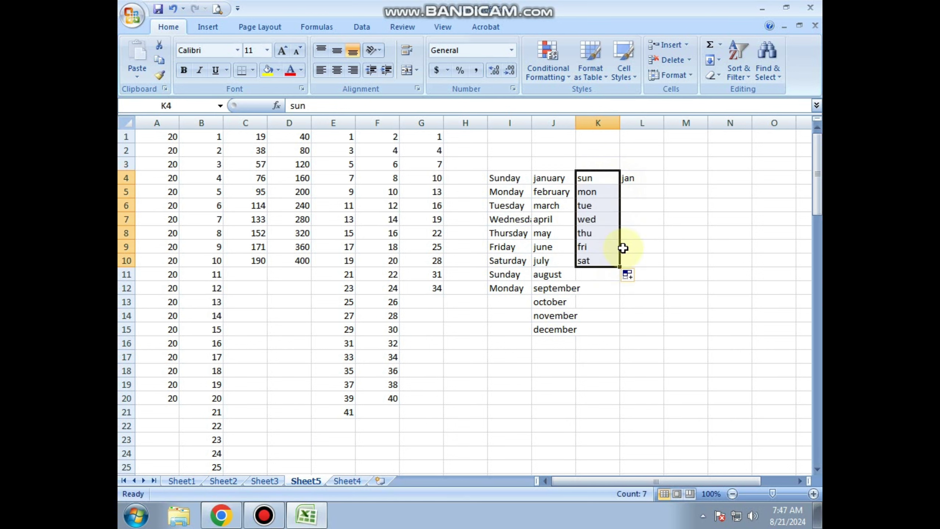
left_click(650, 178)
left_click_drag(664, 184, 651, 331)
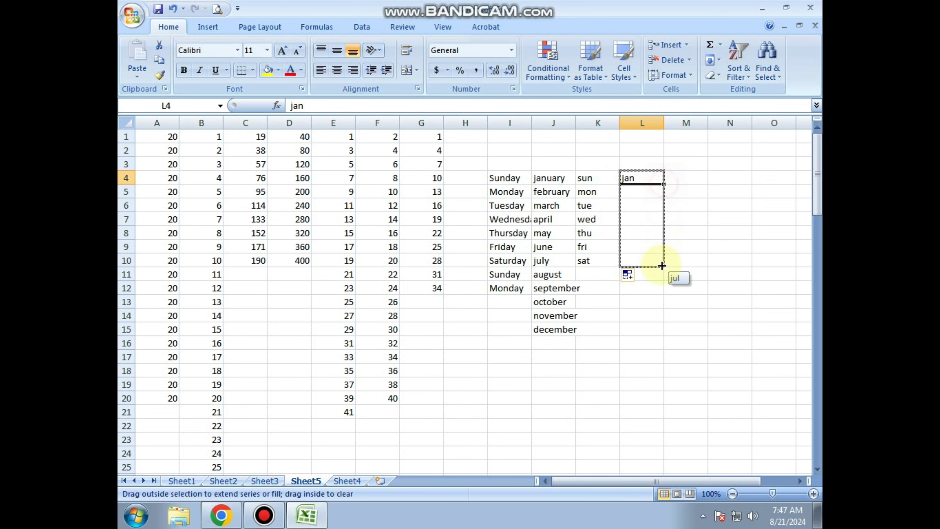
left_click(736, 315)
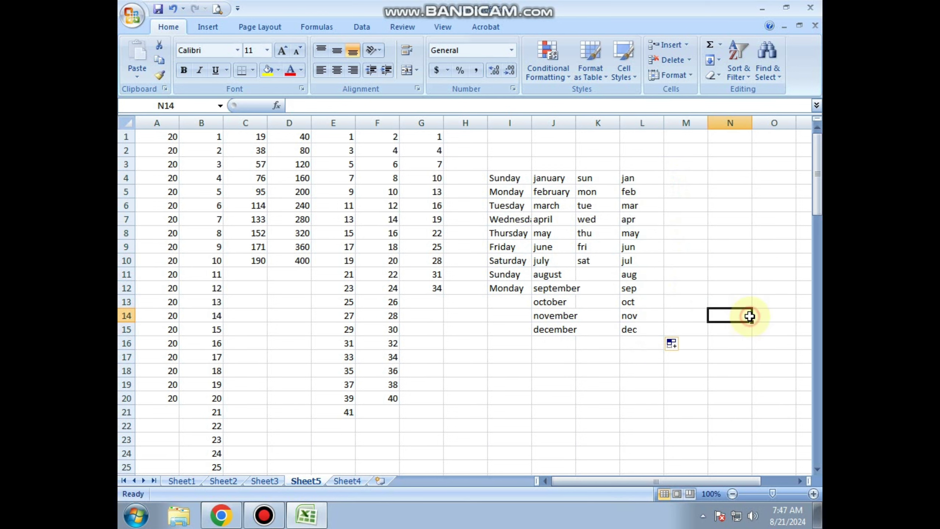
left_click(573, 272)
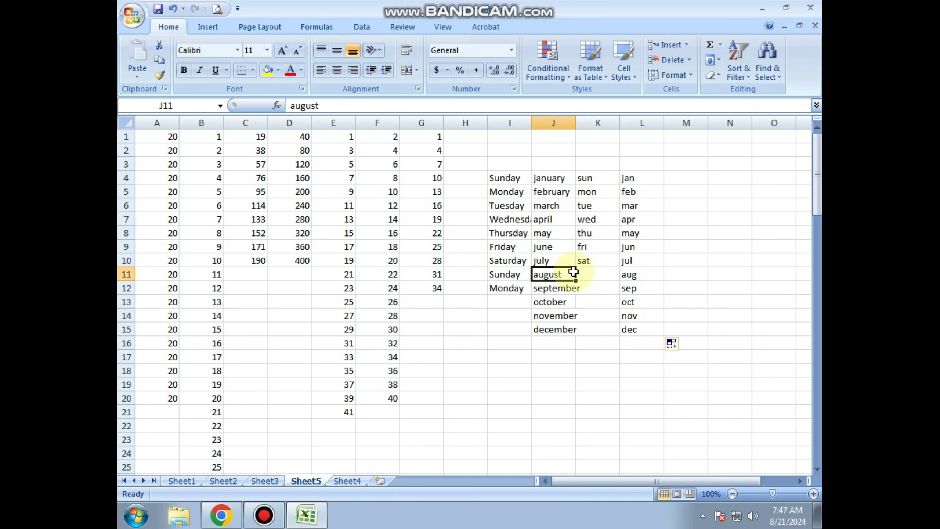
key("ctrl+a")
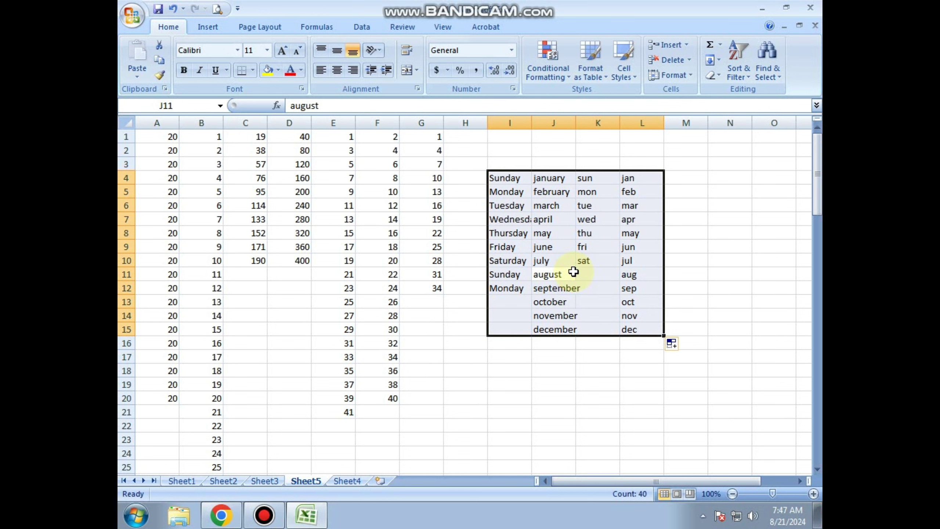
Step: Clear all contents from the worksheet
key("ctrl+a")
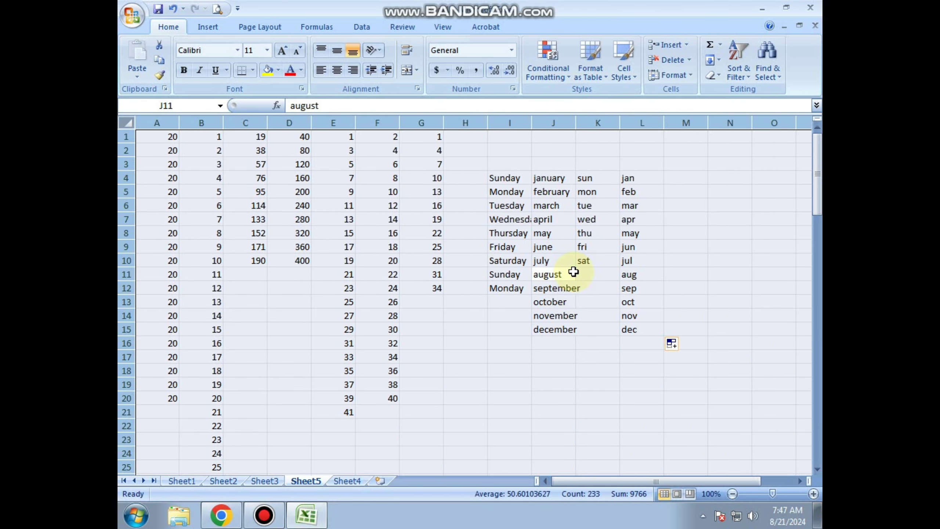
key("Delete")
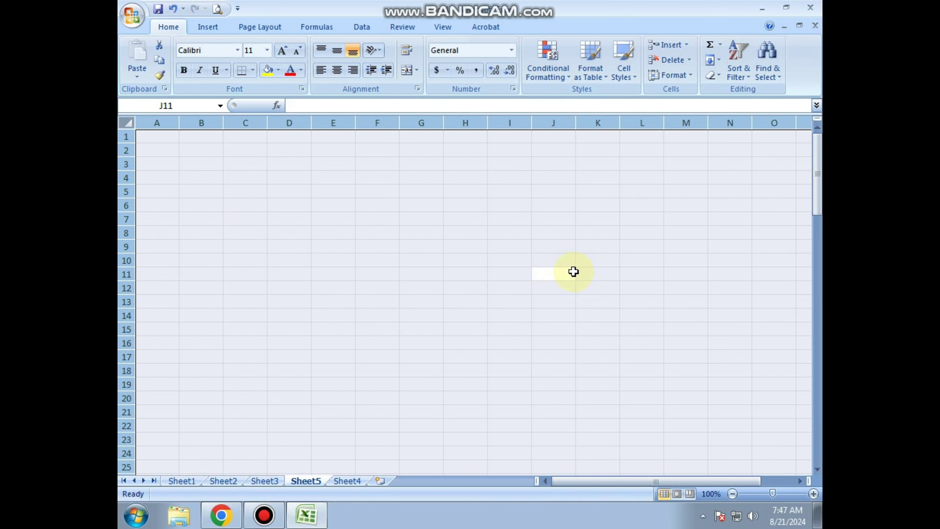
left_click(164, 137)
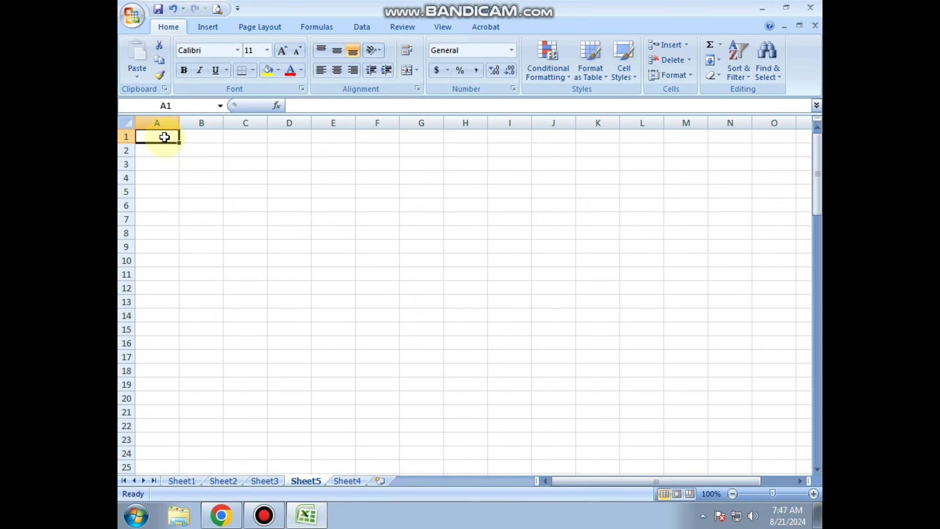
Step: Type headers name, hindi and english across A1:C1
type("namr")
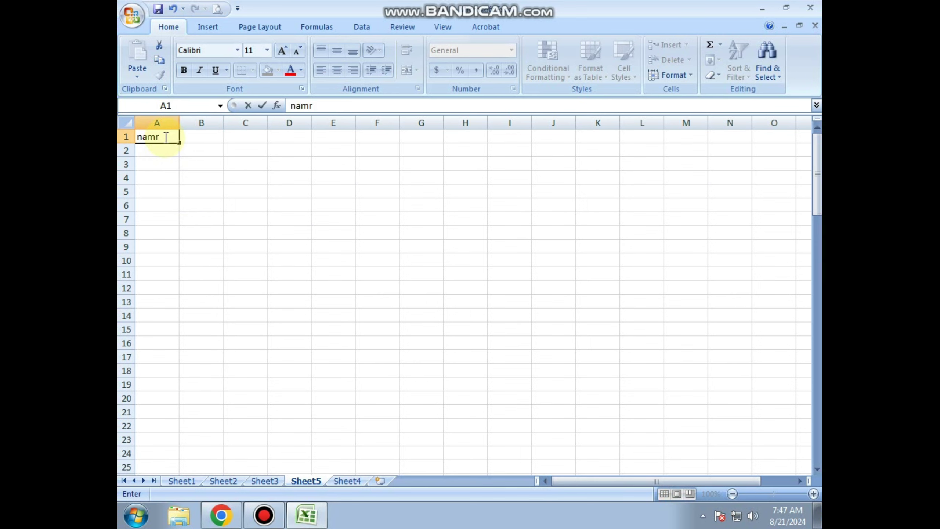
type("e")
key("Tab")
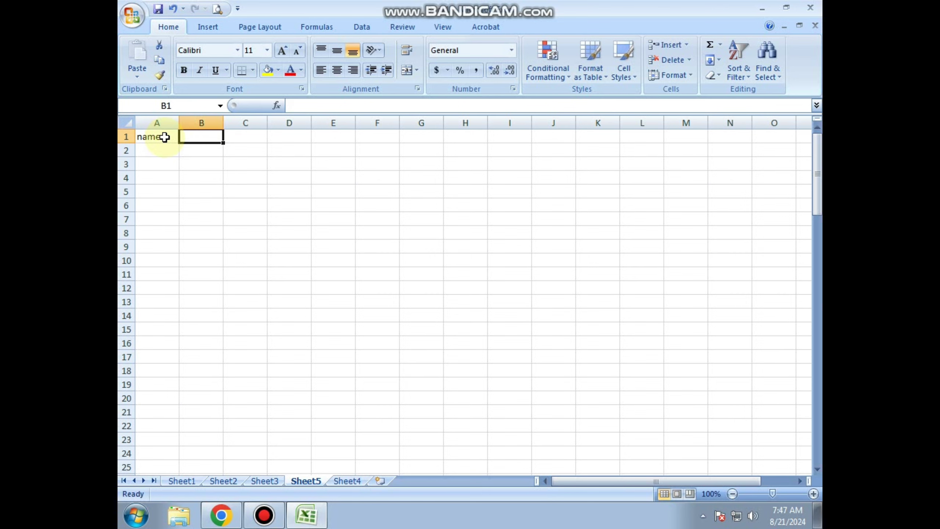
type("hin")
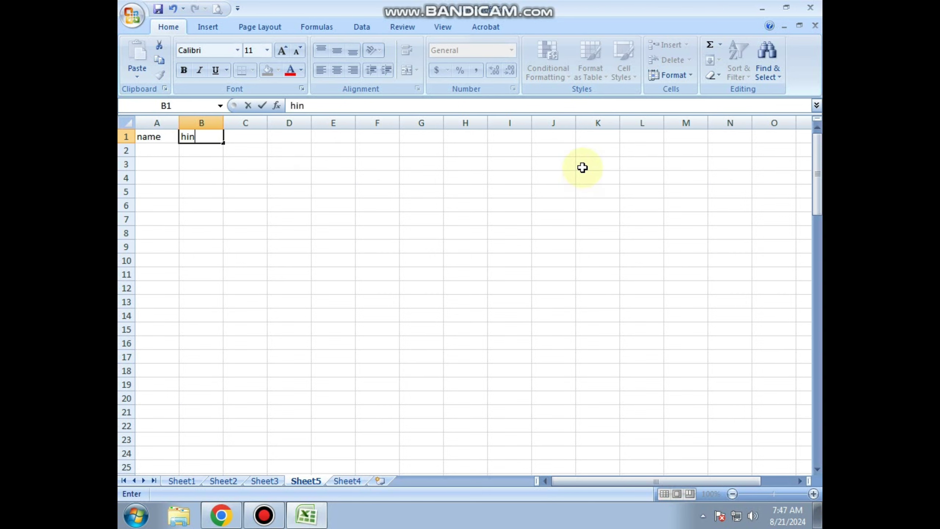
type("di")
key("Tab")
type("eng")
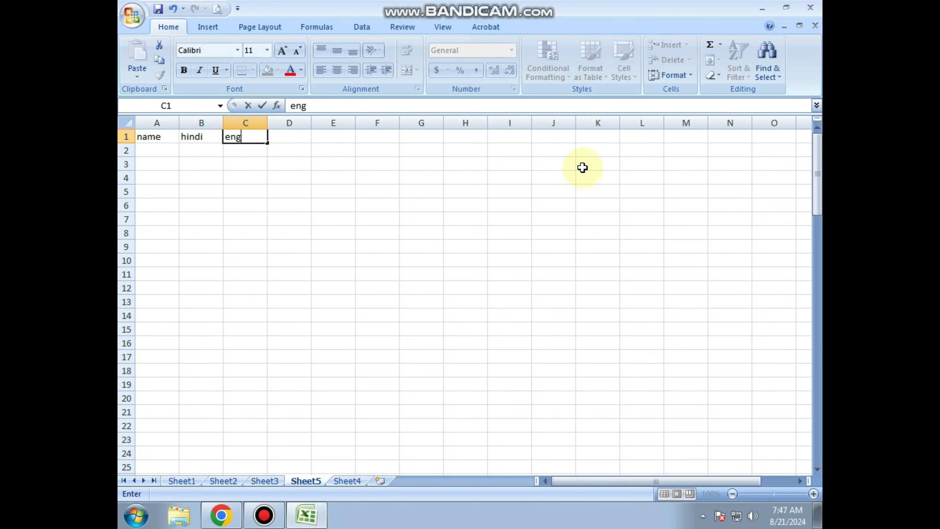
type("lish")
key("Tab")
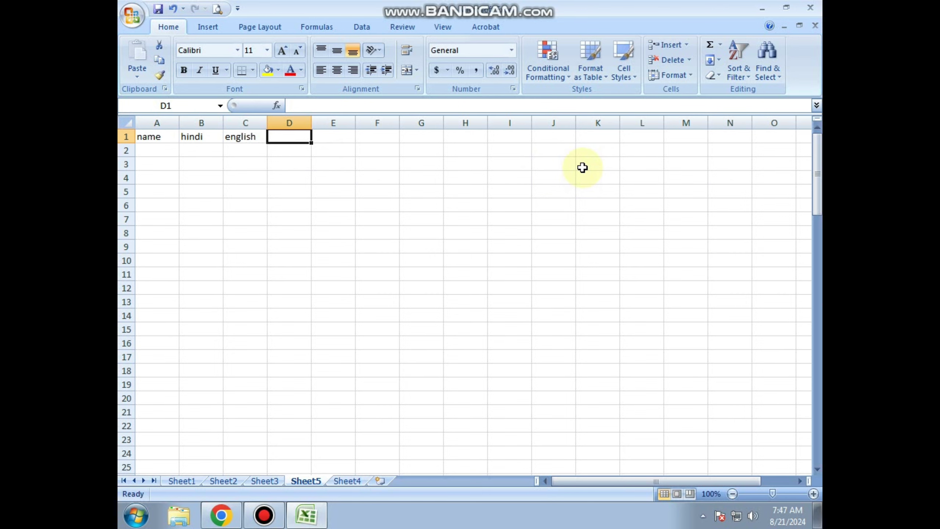
Step: Enter the maths header in D1, correcting the typo, and check the header cells
type("matgs")
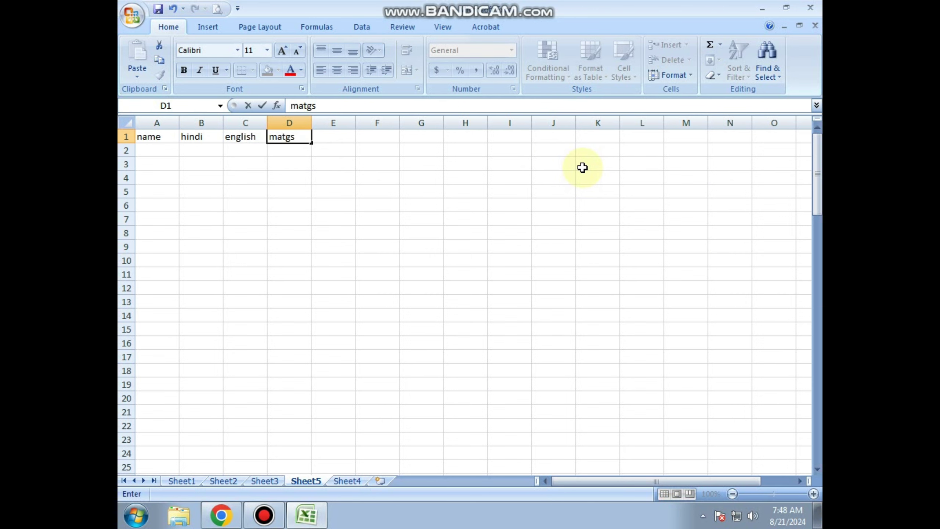
key("BackSpace")
key("BackSpace")
type("hs")
key("Return")
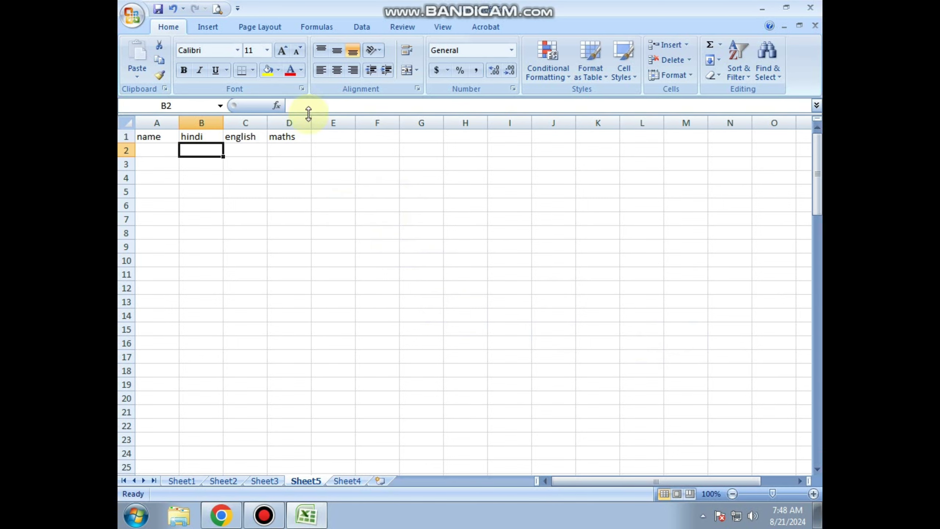
left_click(322, 136)
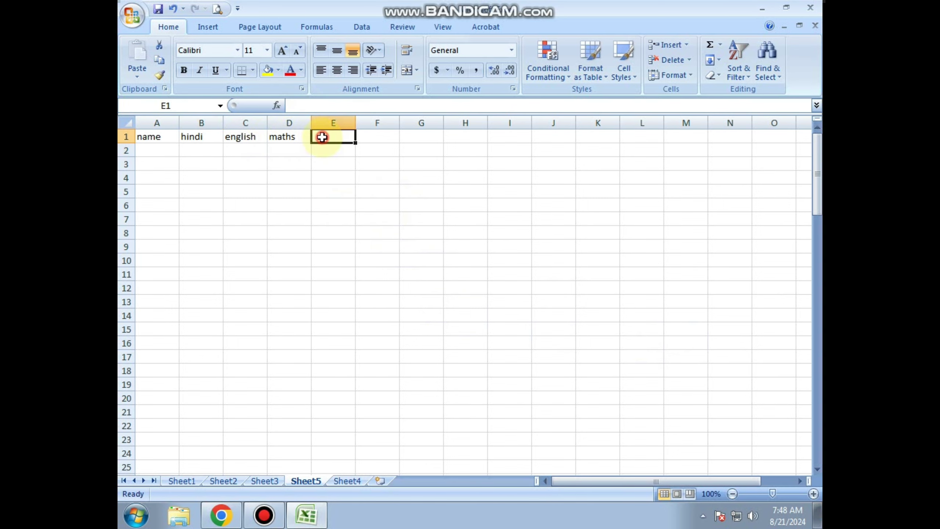
left_click(374, 138)
left_click(420, 136)
left_click(370, 136)
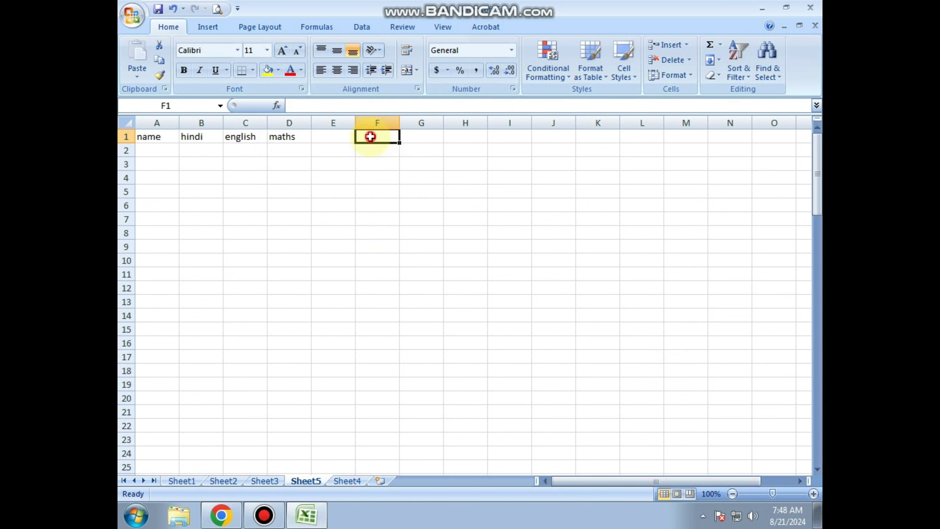
Step: Enter marks 45, 58 and 65 in B2:D2, then save the workbook with Ctrl+S
left_click_drag(151, 148, 158, 288)
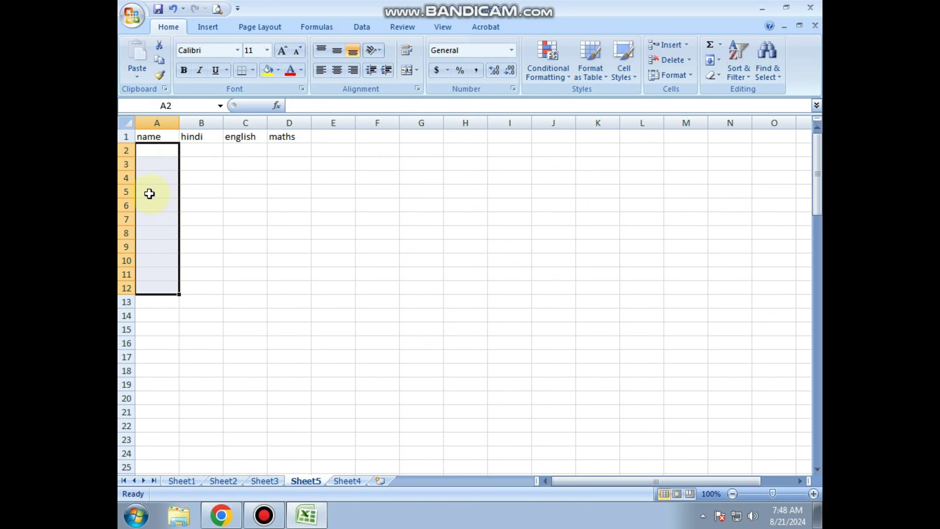
left_click(202, 151)
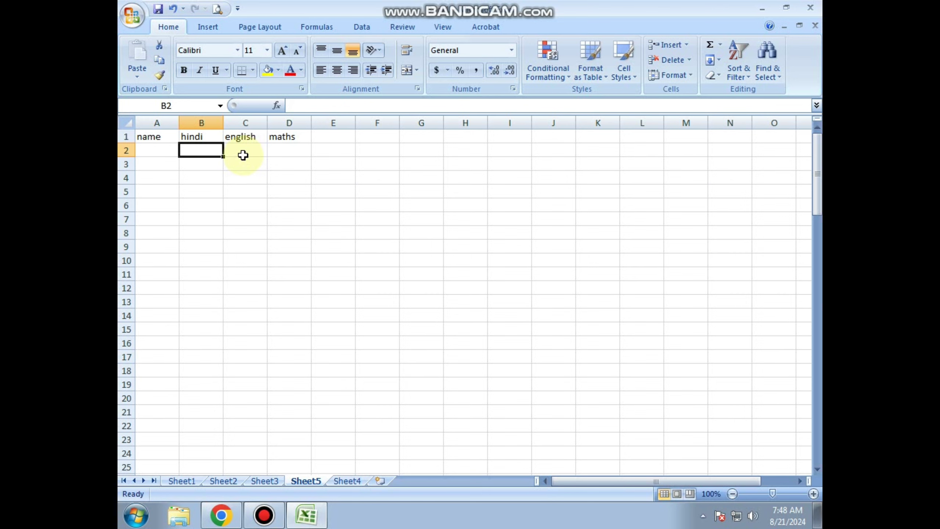
type("45")
left_click(243, 155)
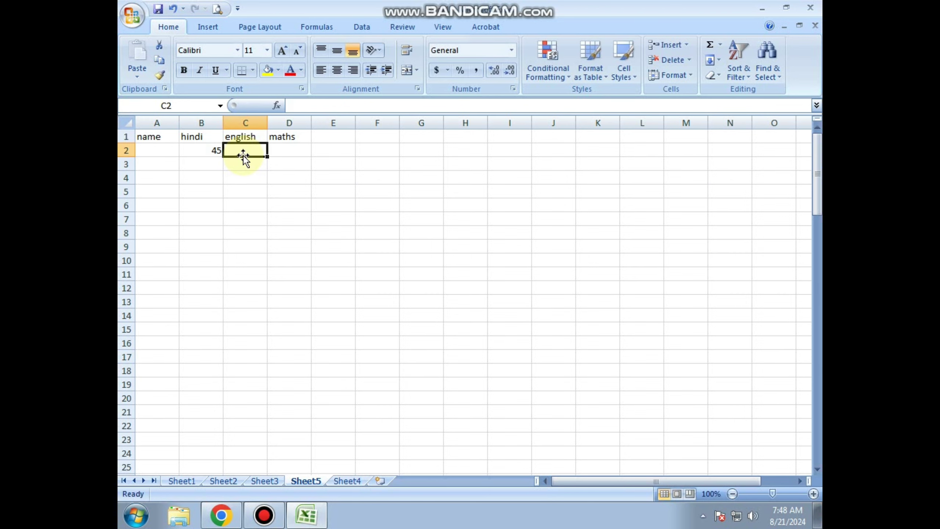
type("58")
key("Tab")
type("65")
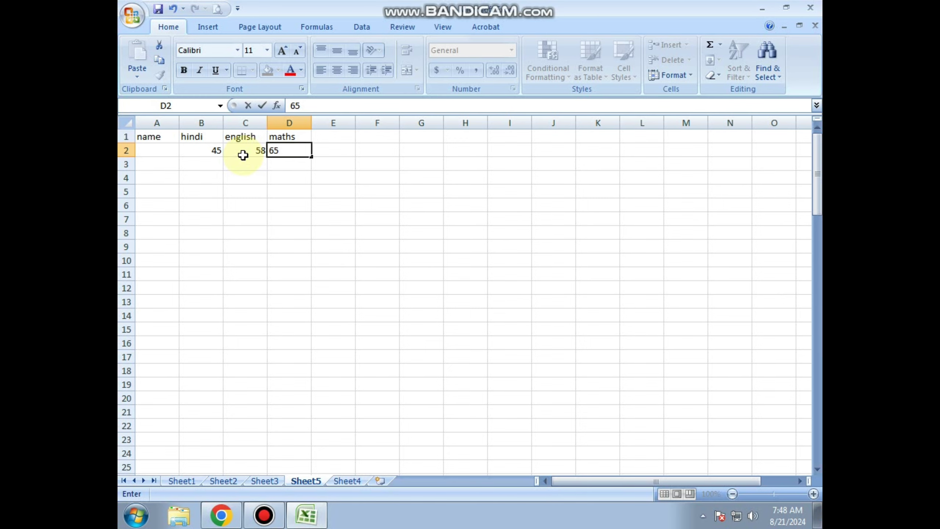
key("Return")
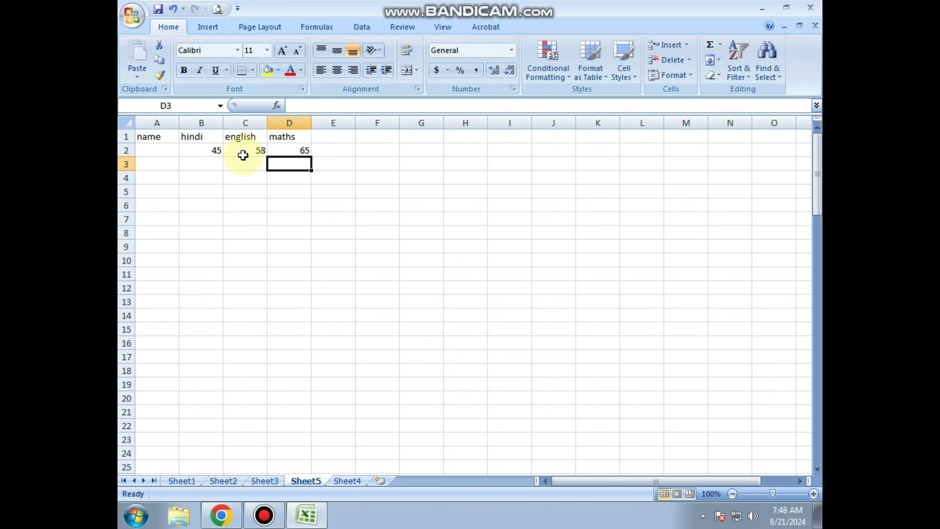
key("ctrl+s")
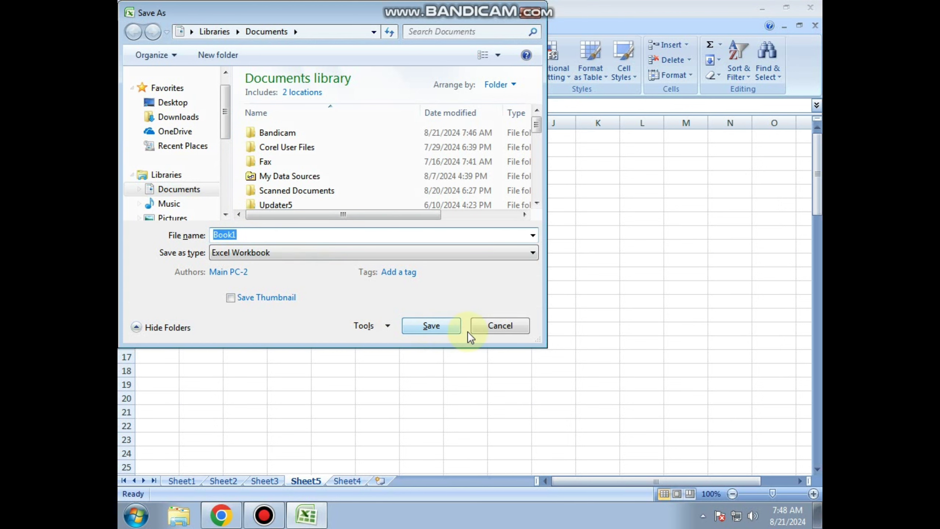
left_click(504, 325)
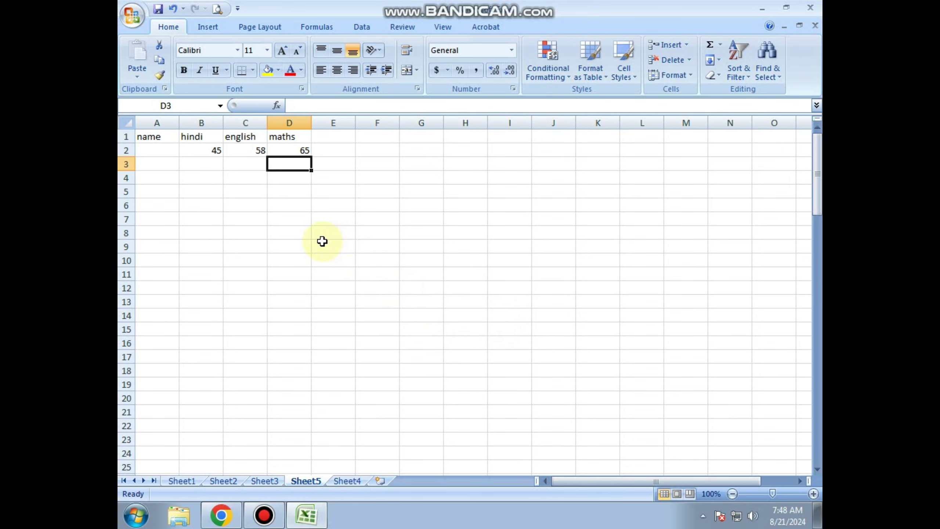